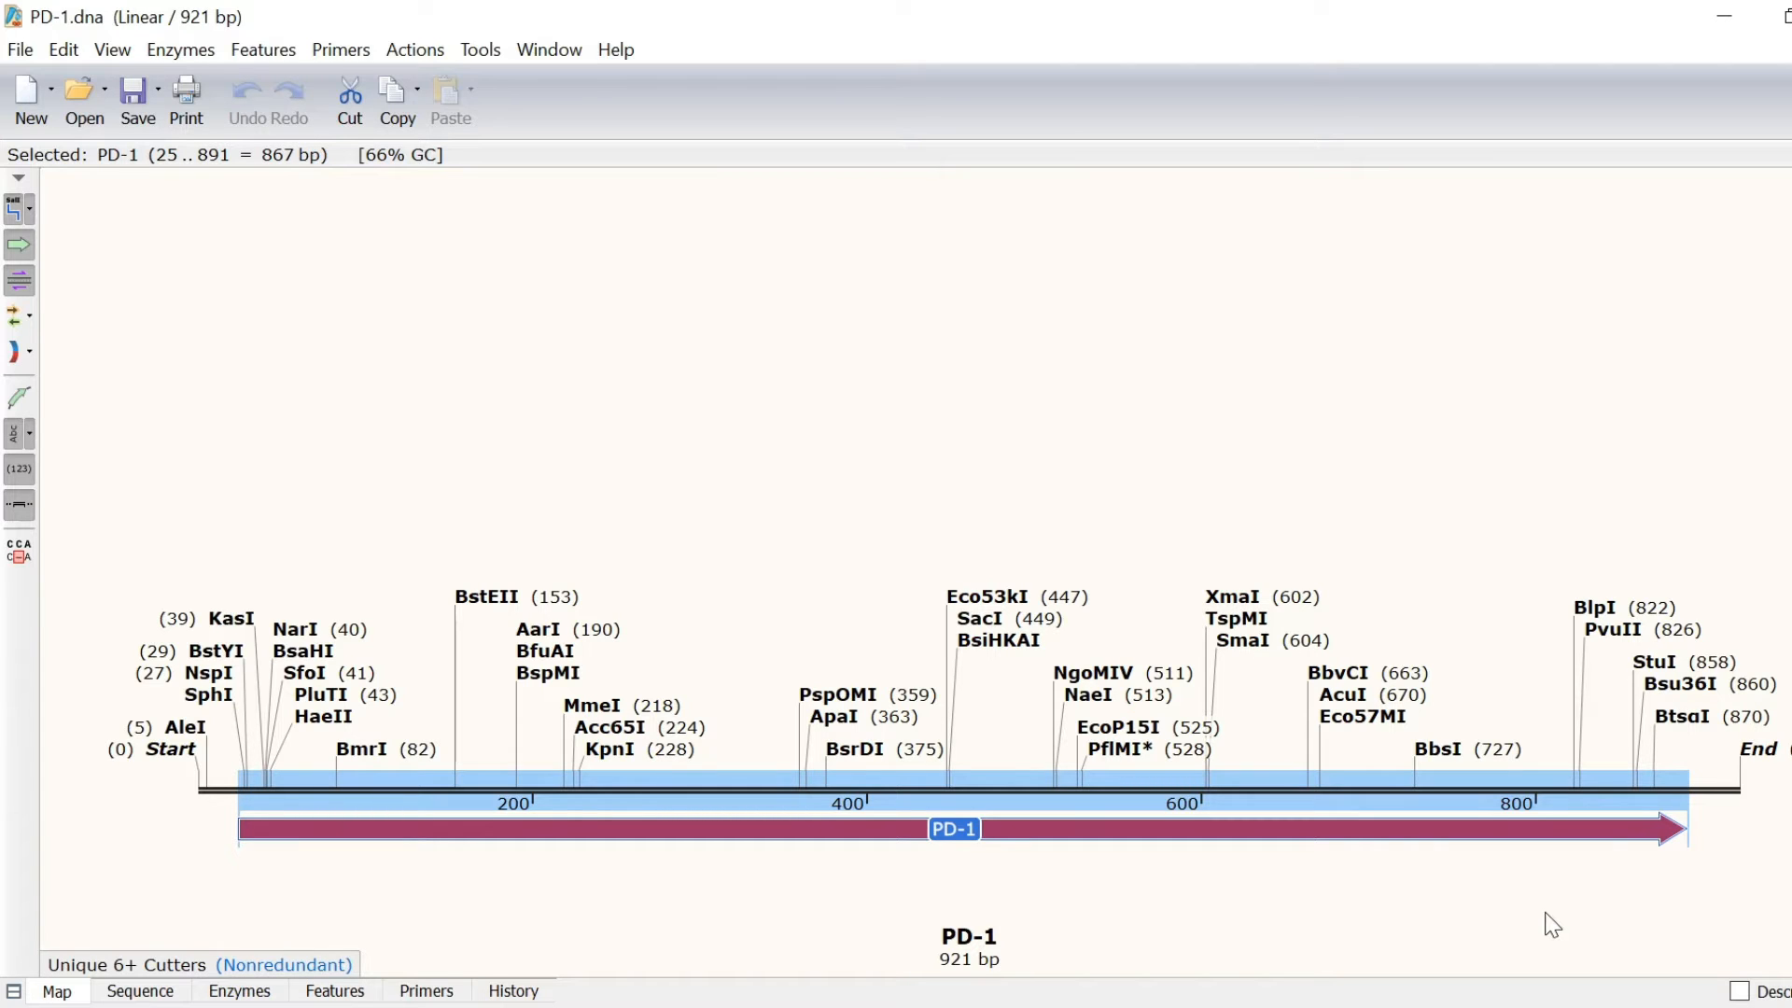
Step: Start a Gateway BP cloning with PD-1.dna as the attB insert template
click(445, 56)
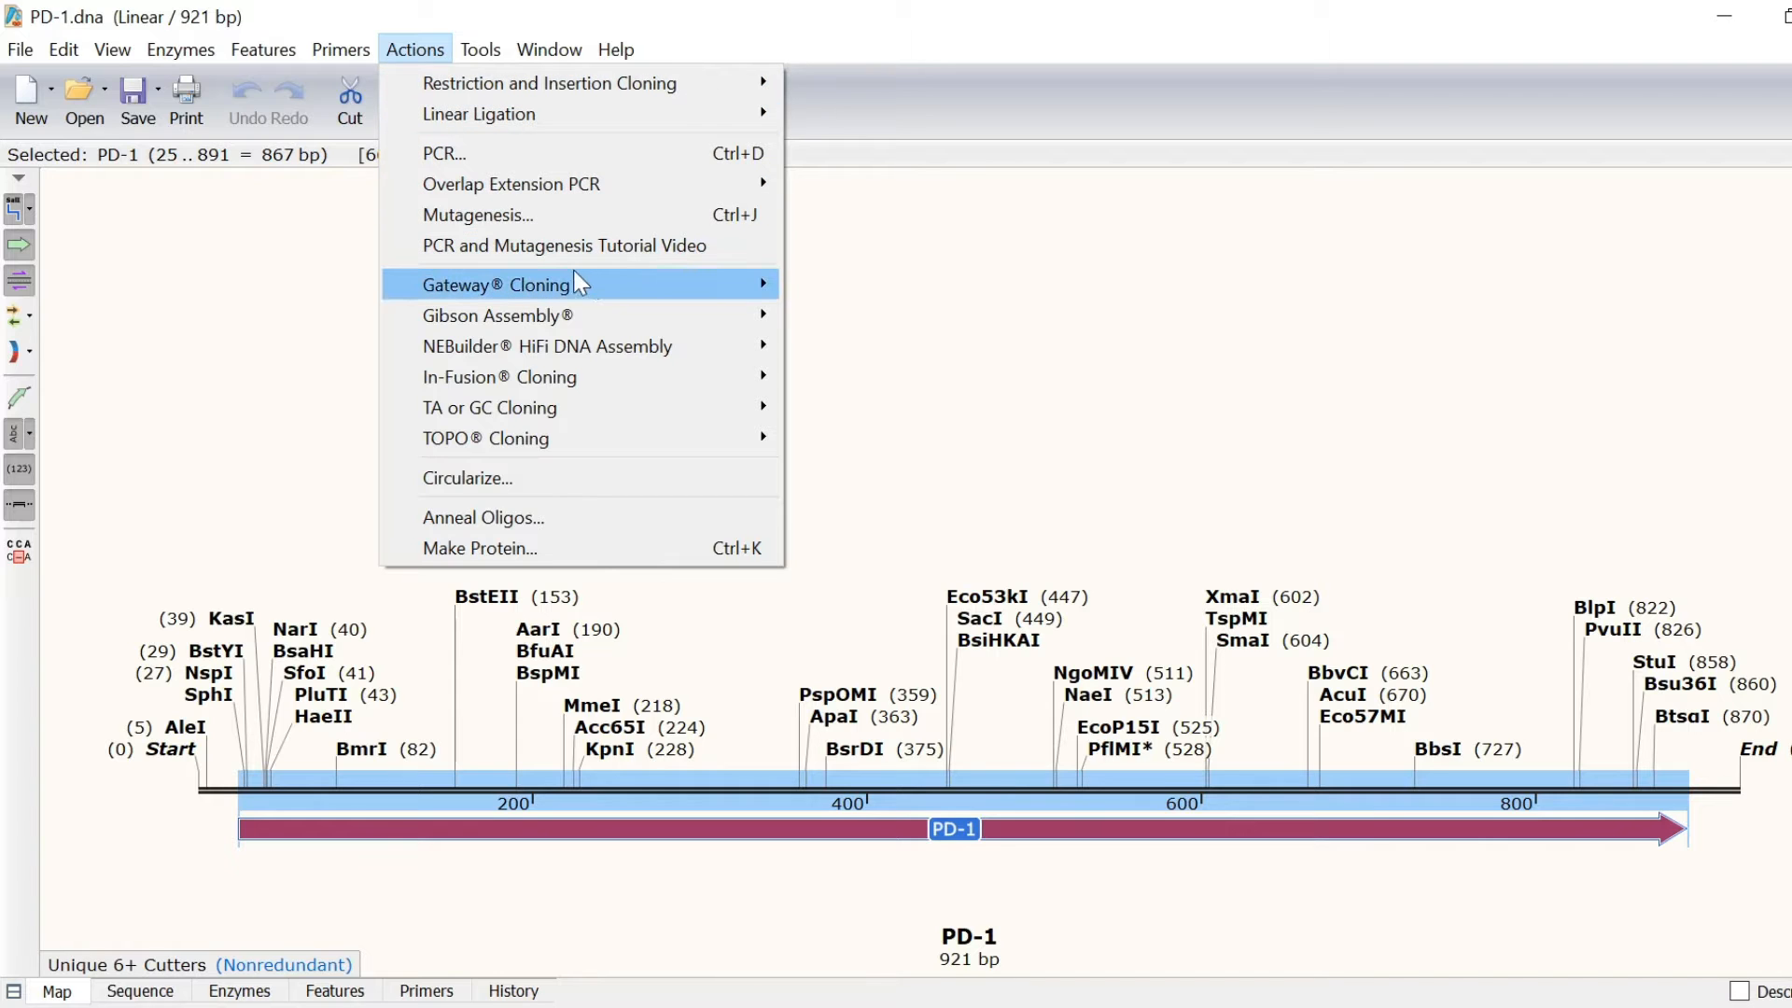
mouse_move(605, 282)
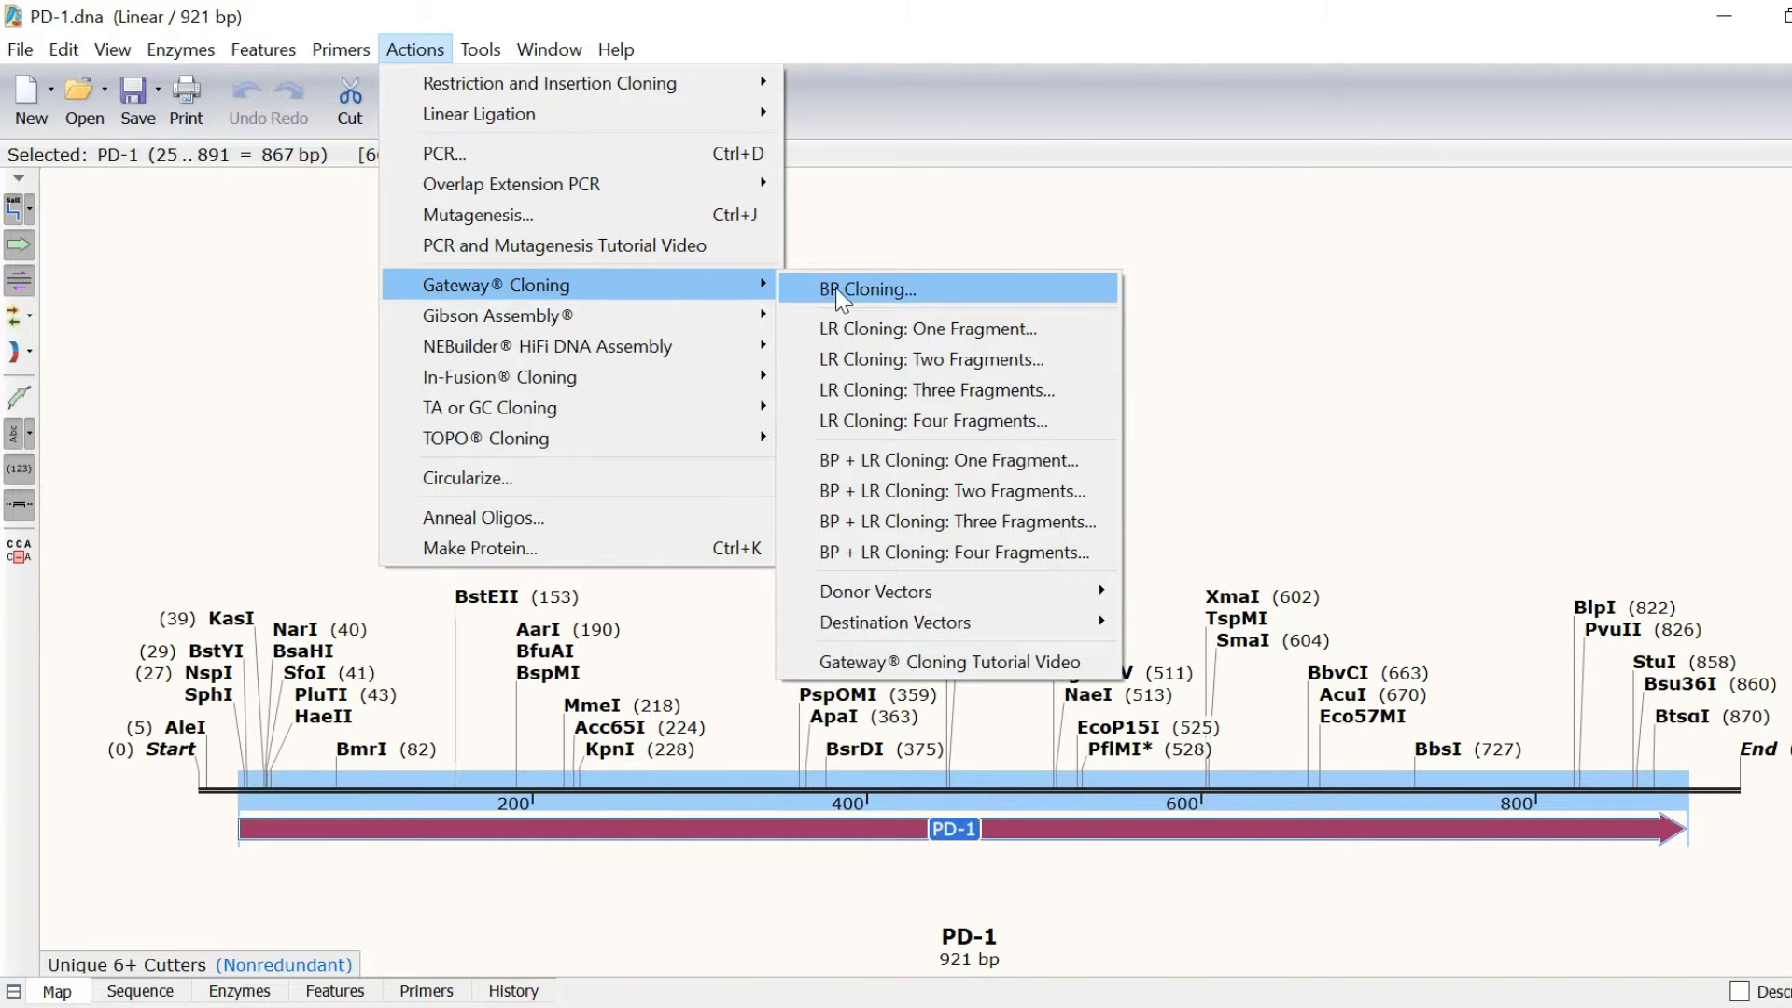
click(836, 290)
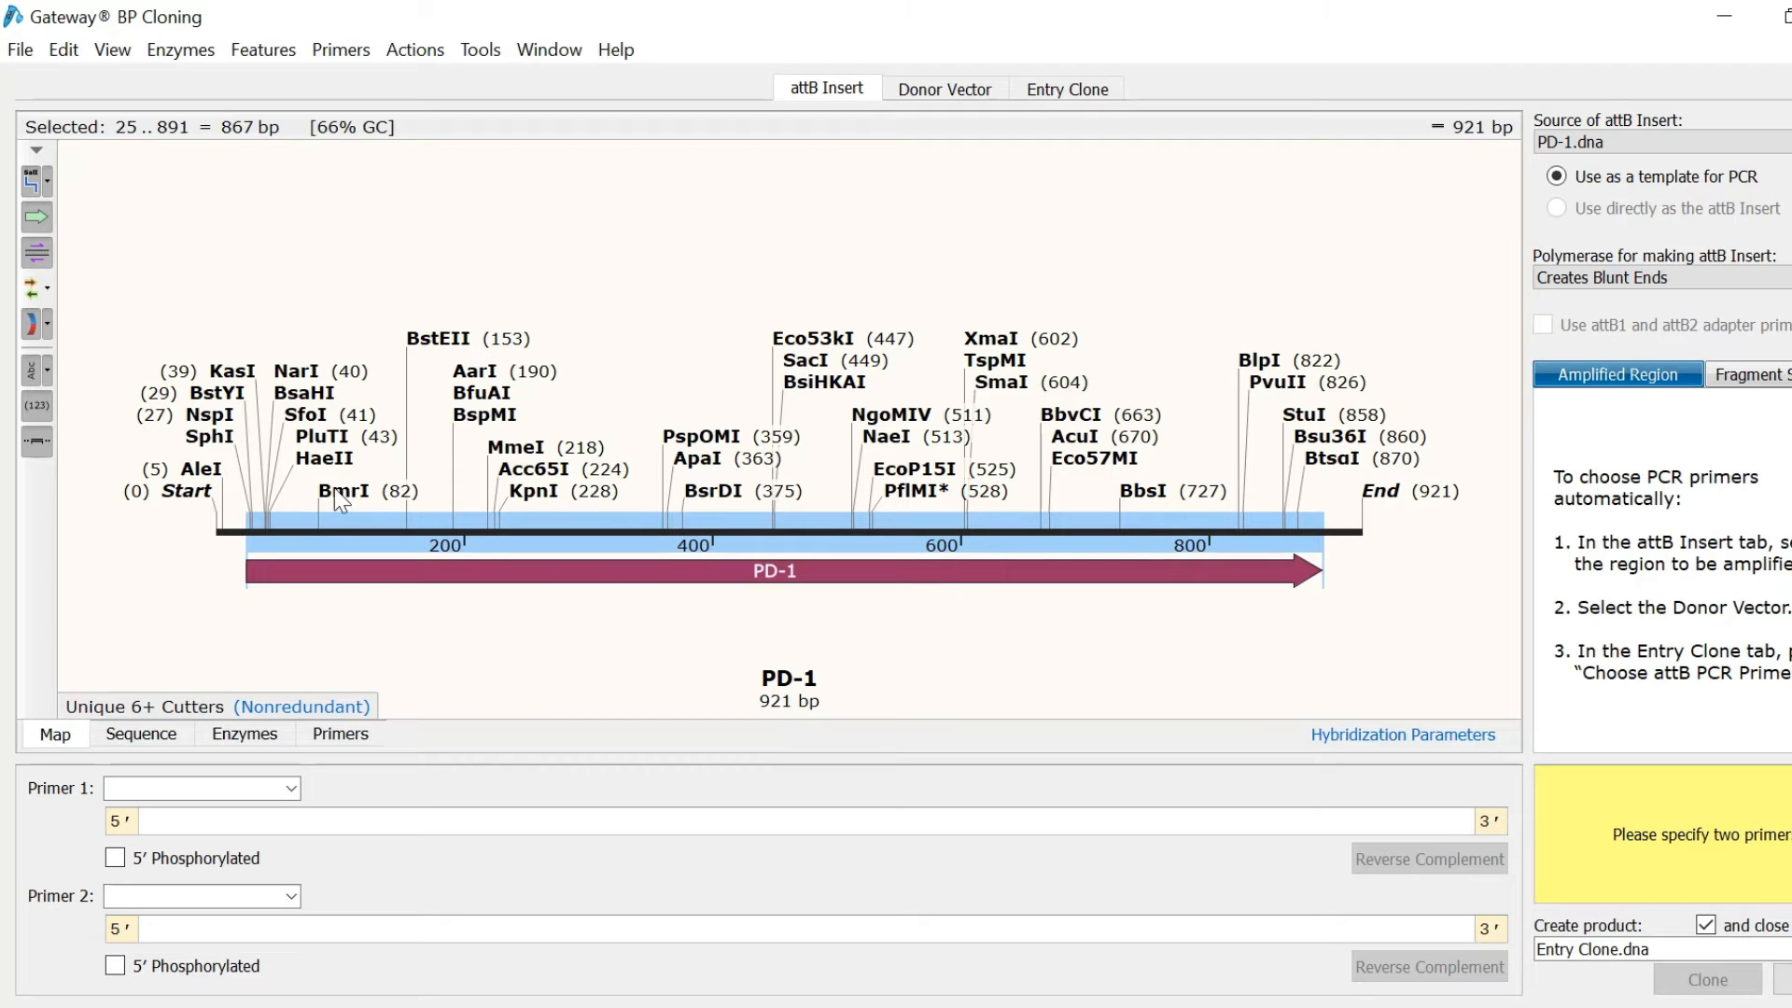
Step: Restrict the region to amplify to bases 25..888, from the Met start codon to the last Leu
click(142, 735)
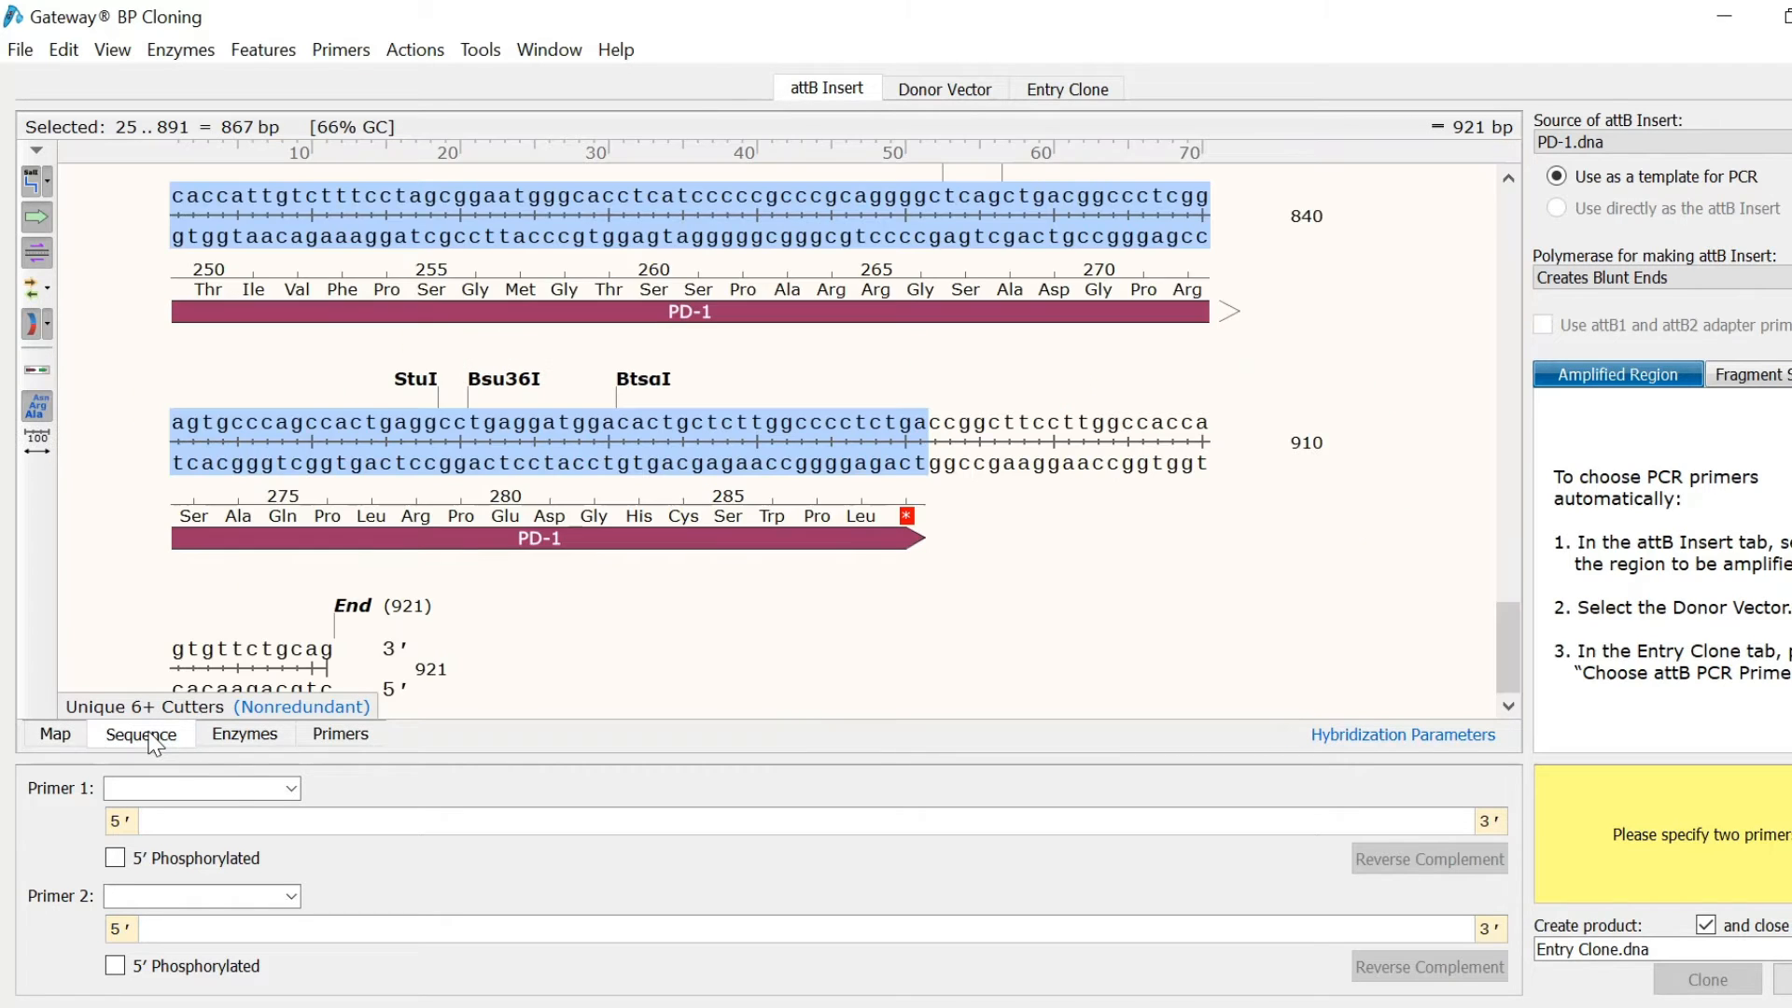
scroll(445, 401, up, 10)
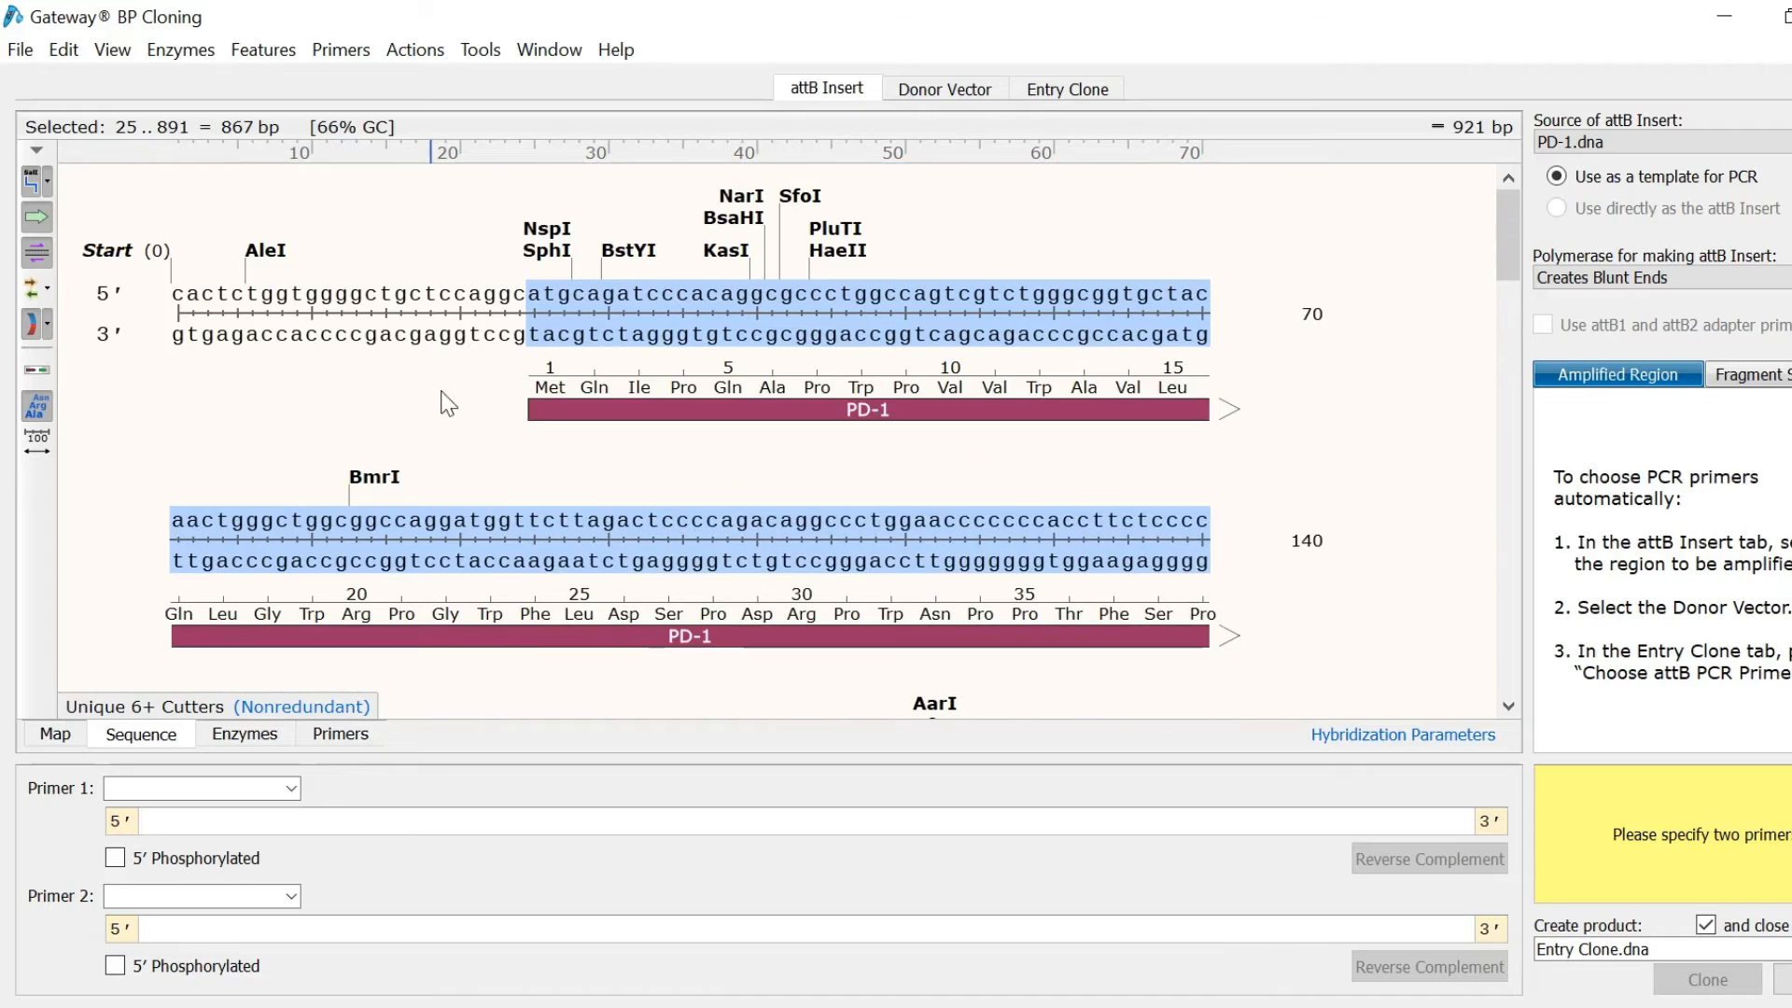
click(550, 390)
scroll(552, 399, down, 10)
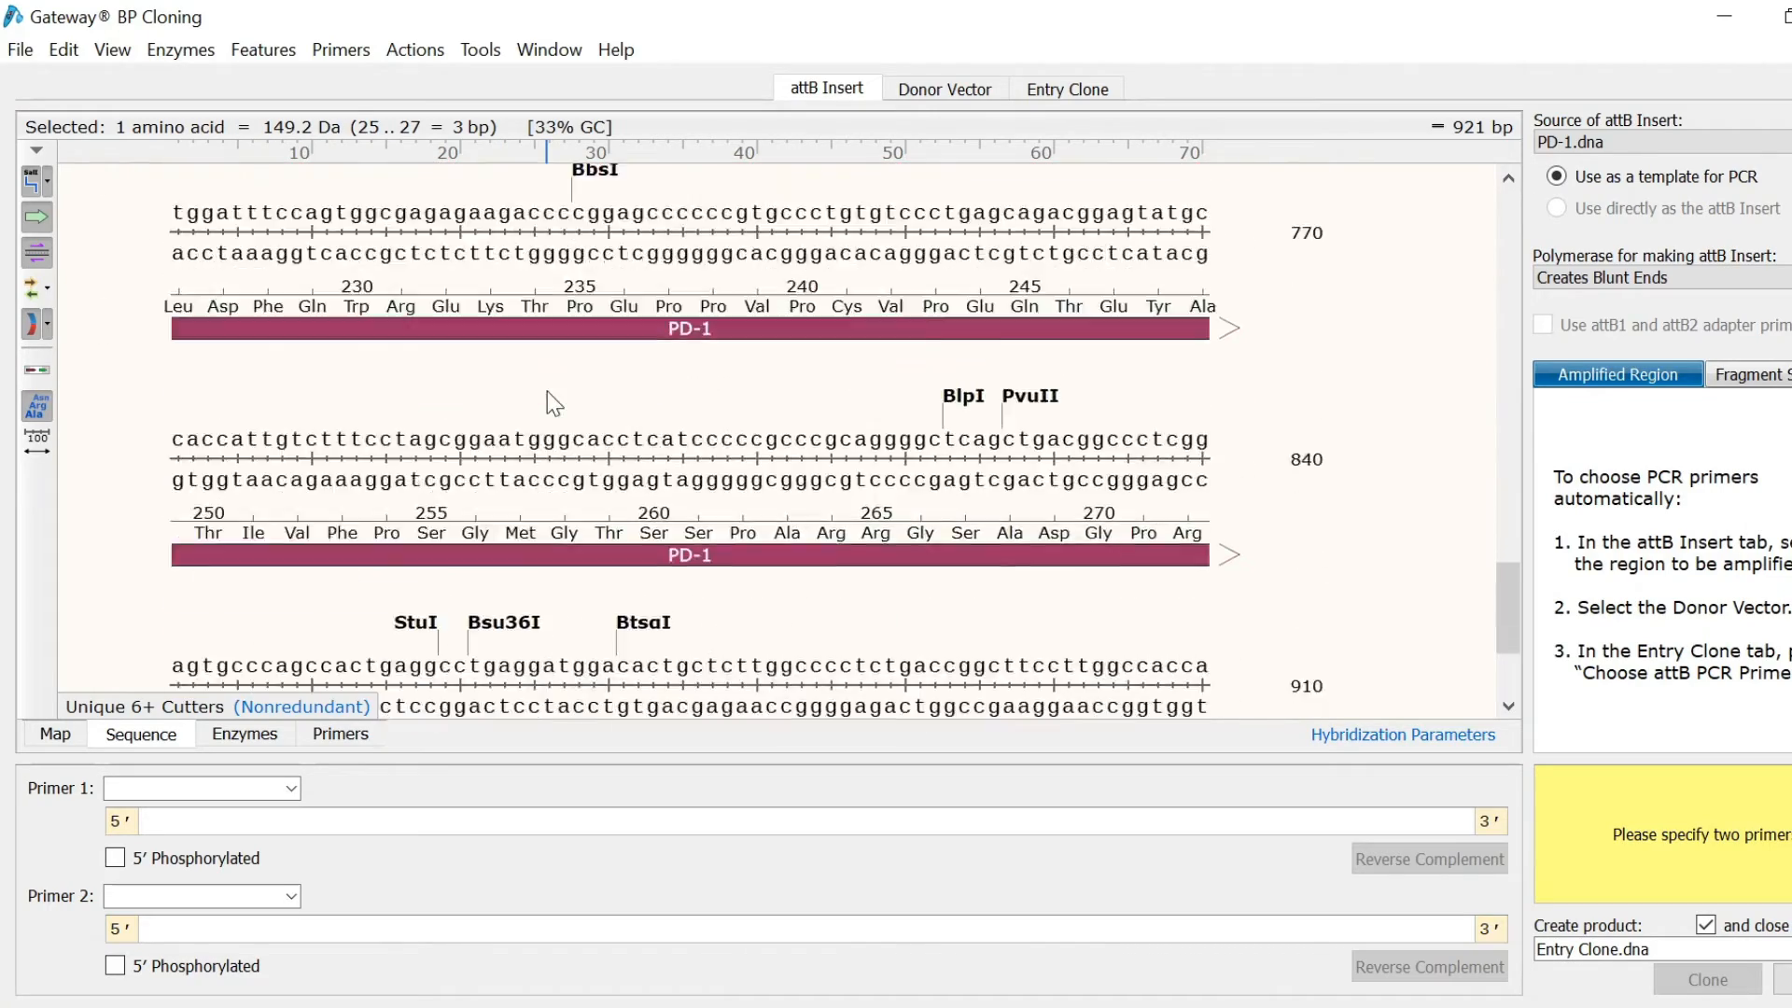
scroll(547, 390, down, 2)
shift+click(861, 518)
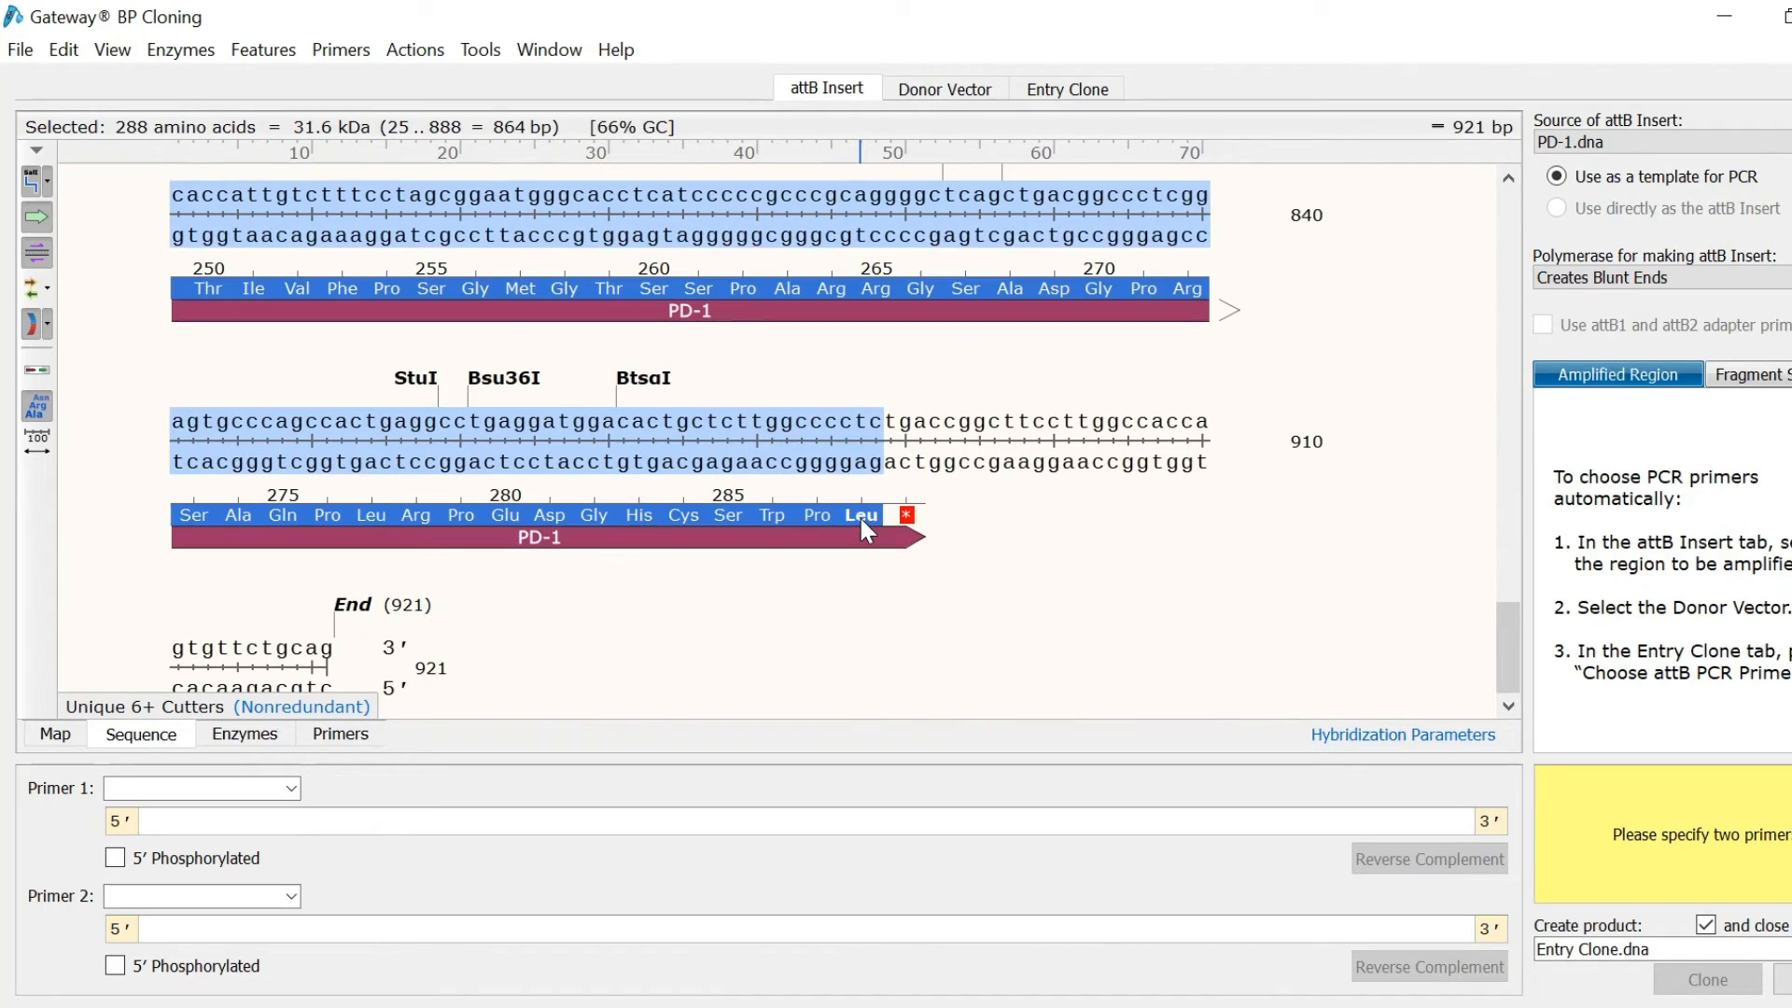
click(960, 95)
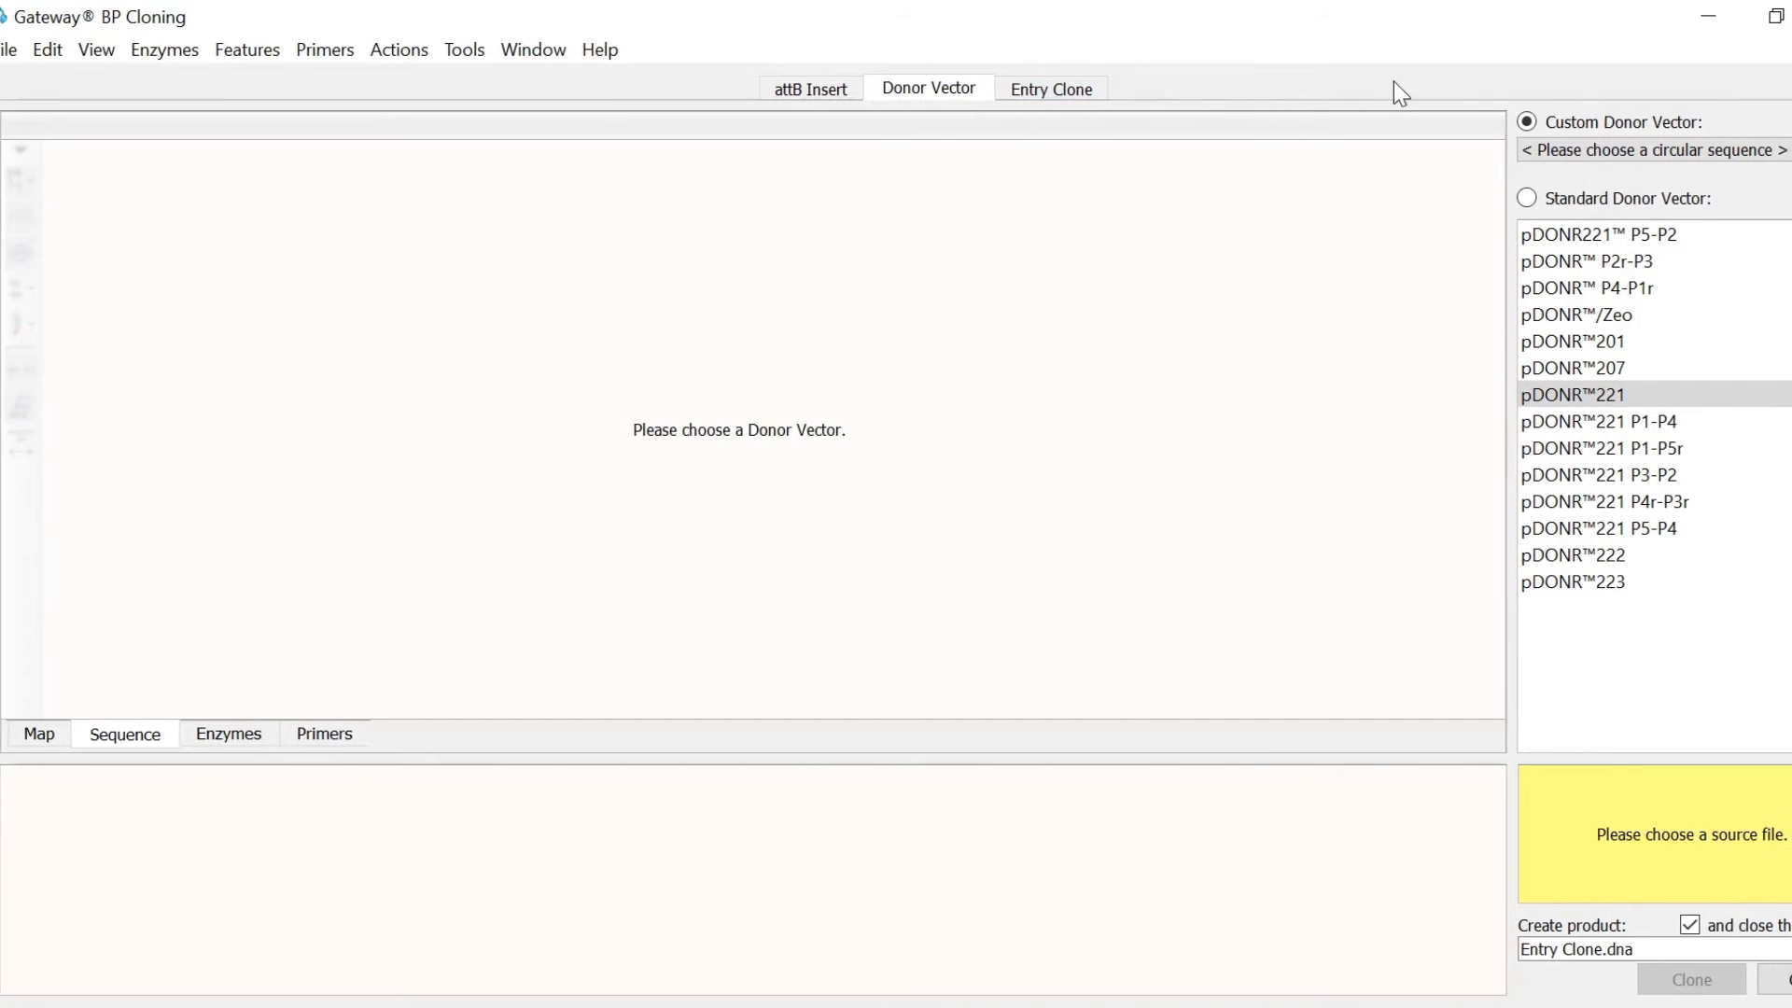
Step: Choose the standard pDONR221 (4761 bp) donor vector and recheck the PD-1 insert
click(1537, 157)
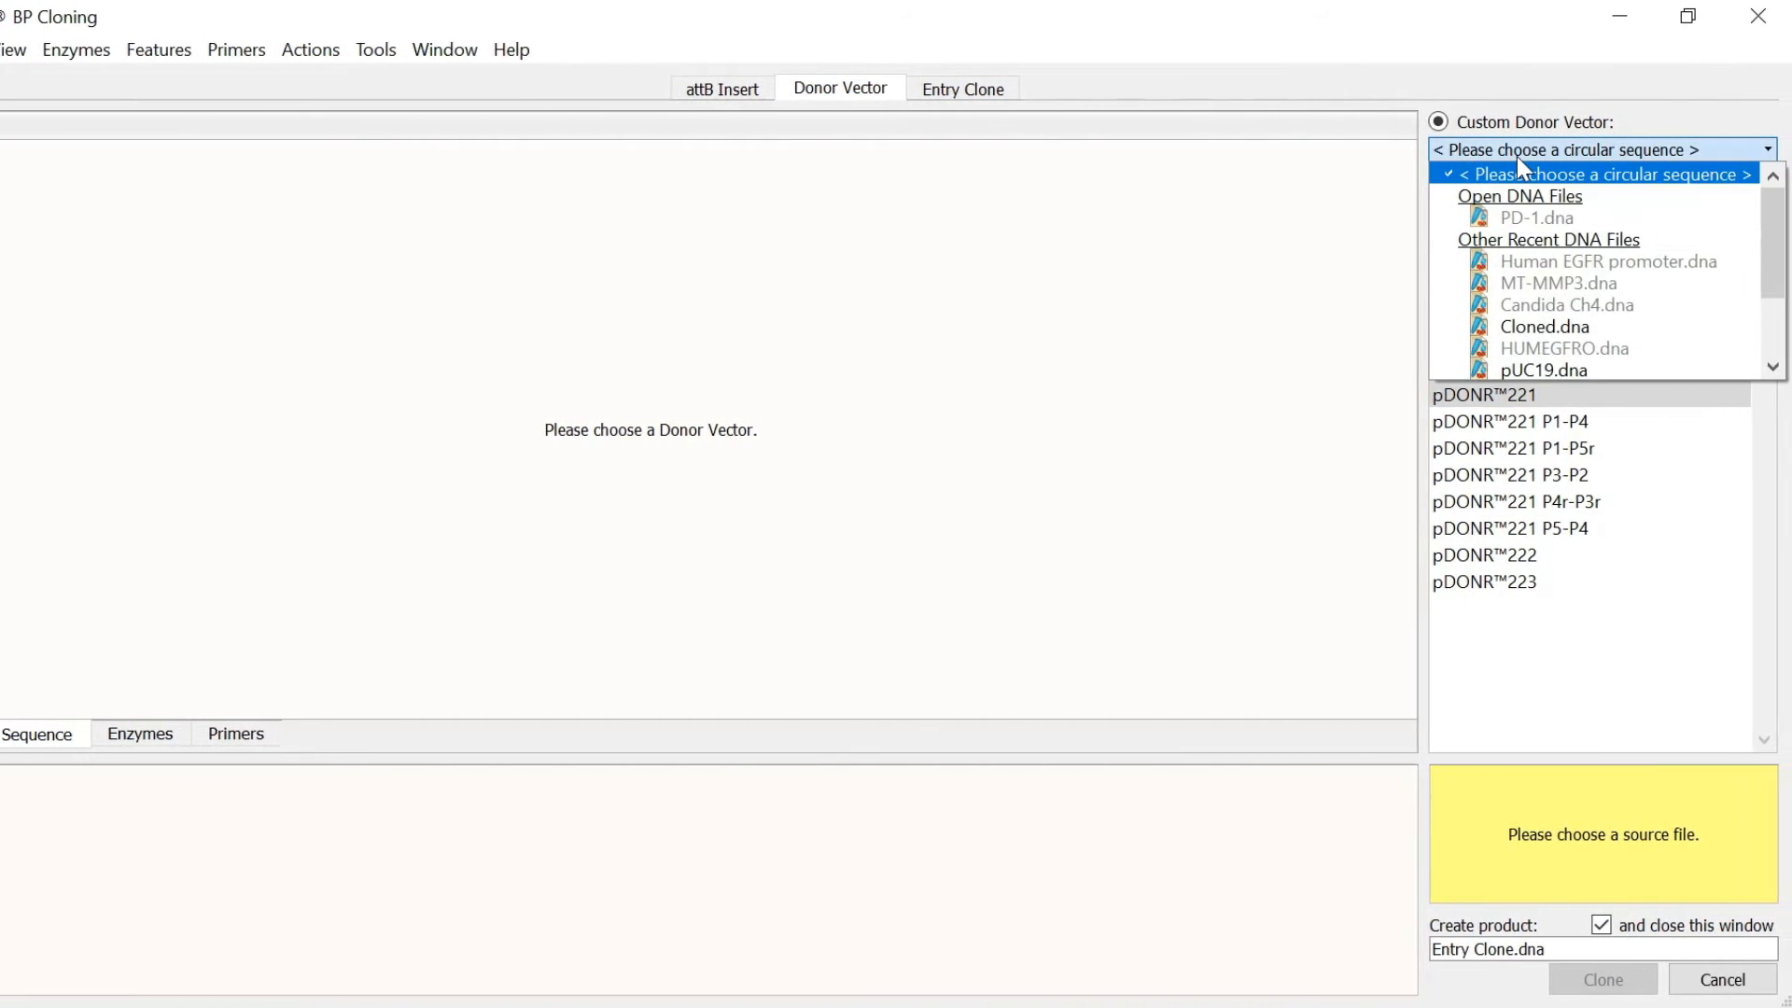
click(1590, 154)
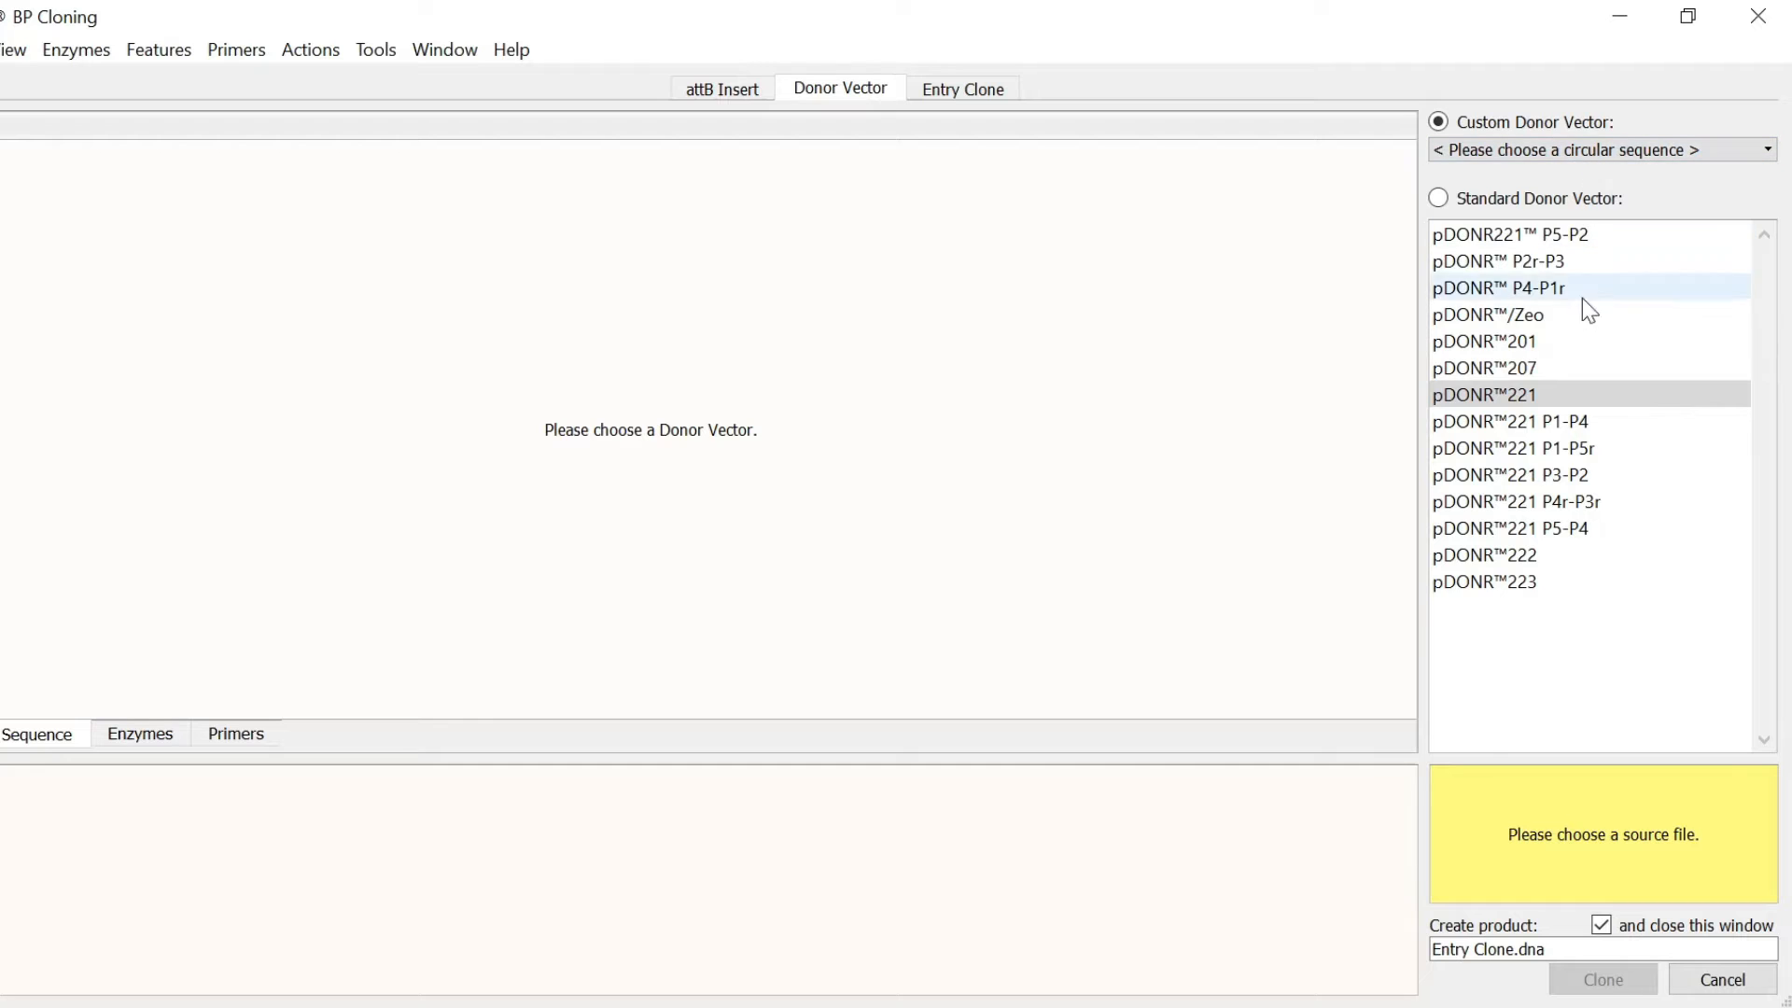
click(1548, 401)
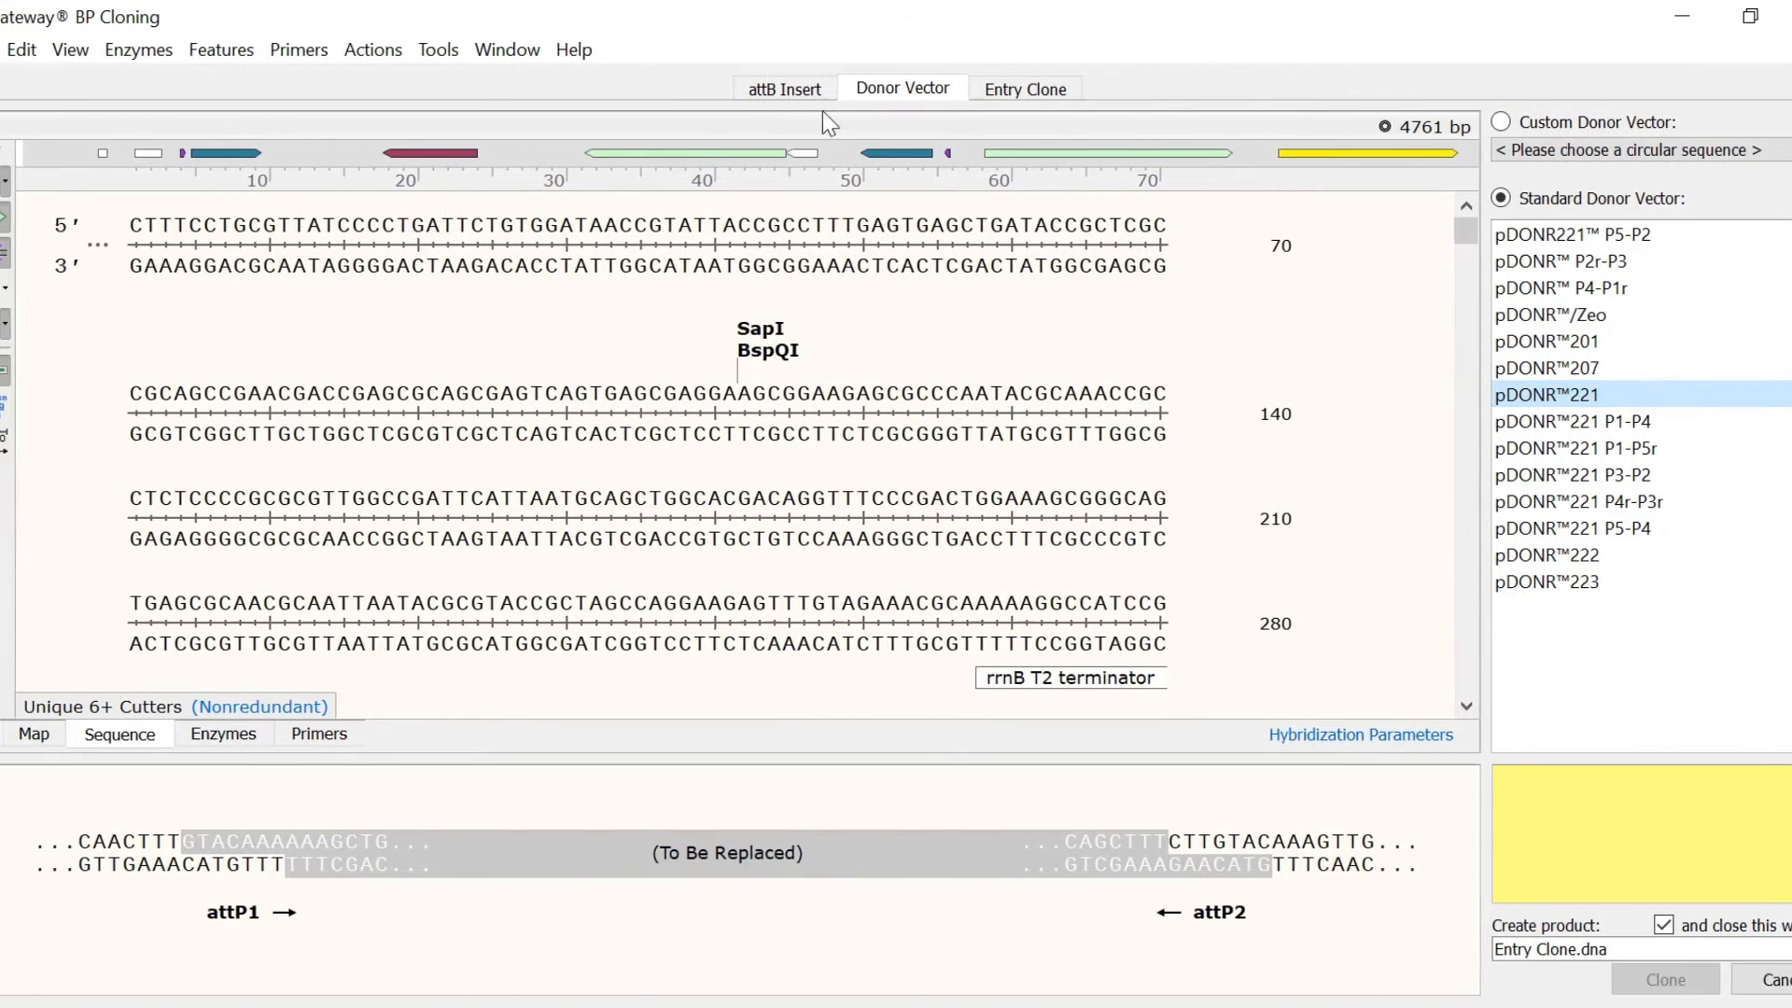
click(829, 96)
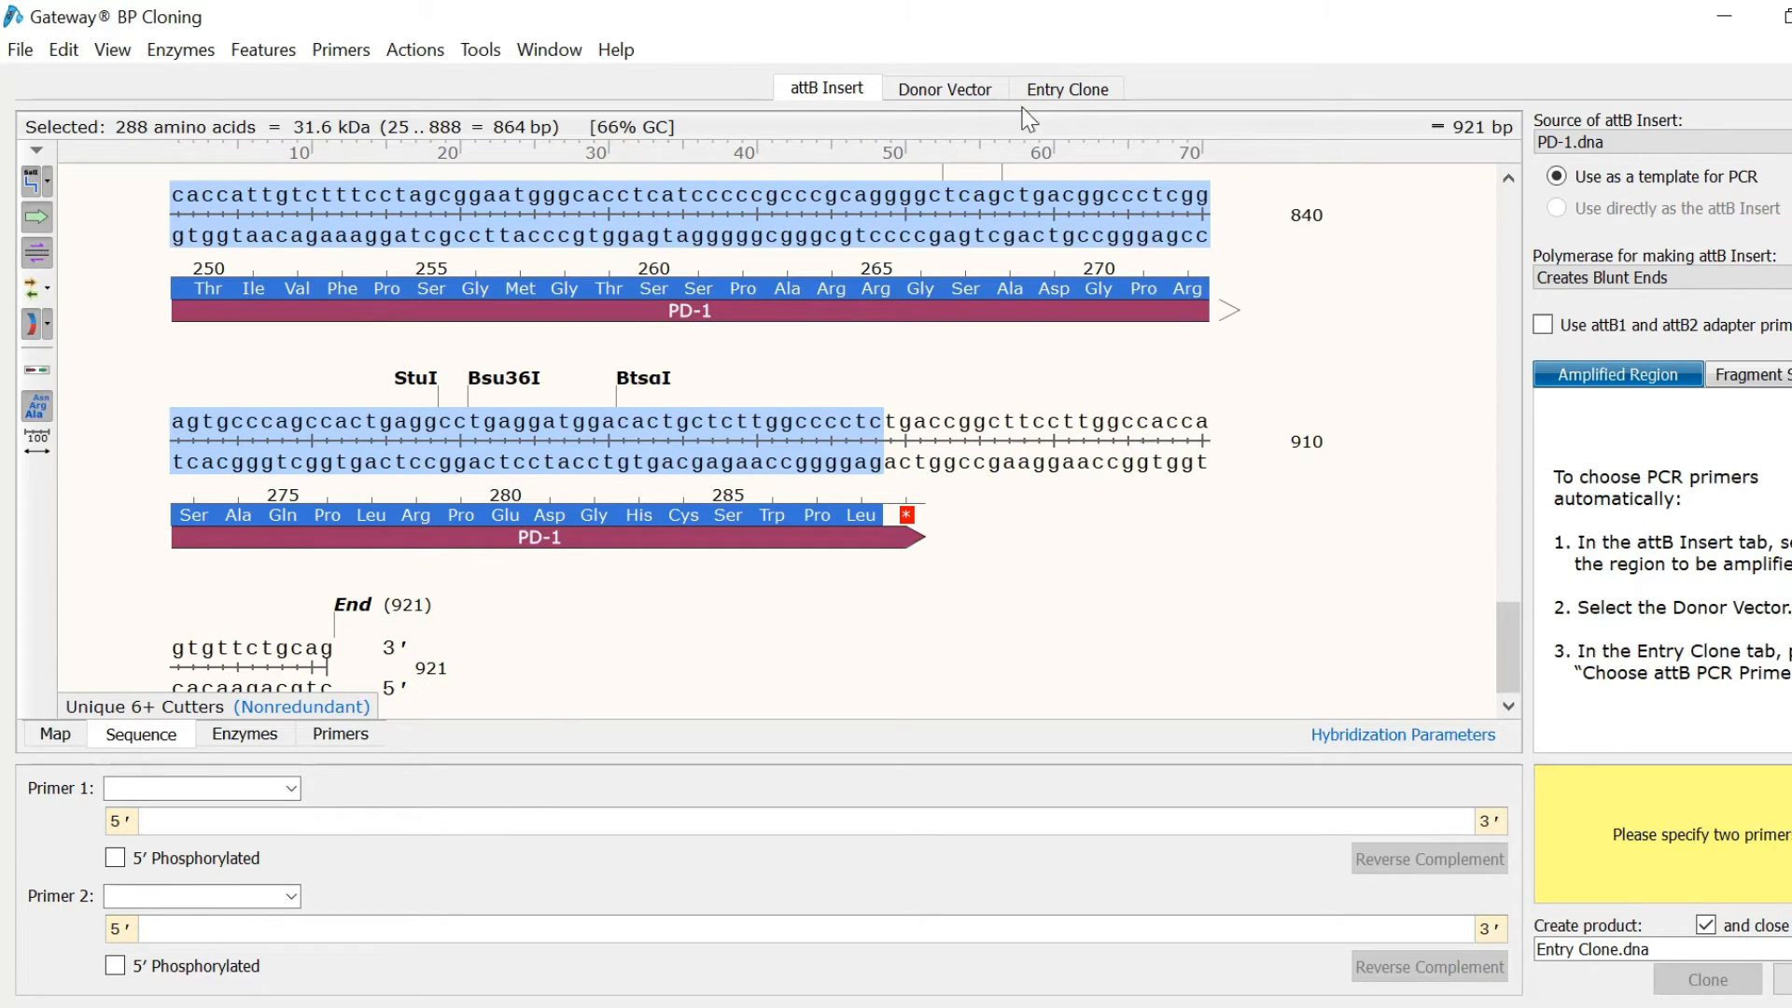
click(1060, 88)
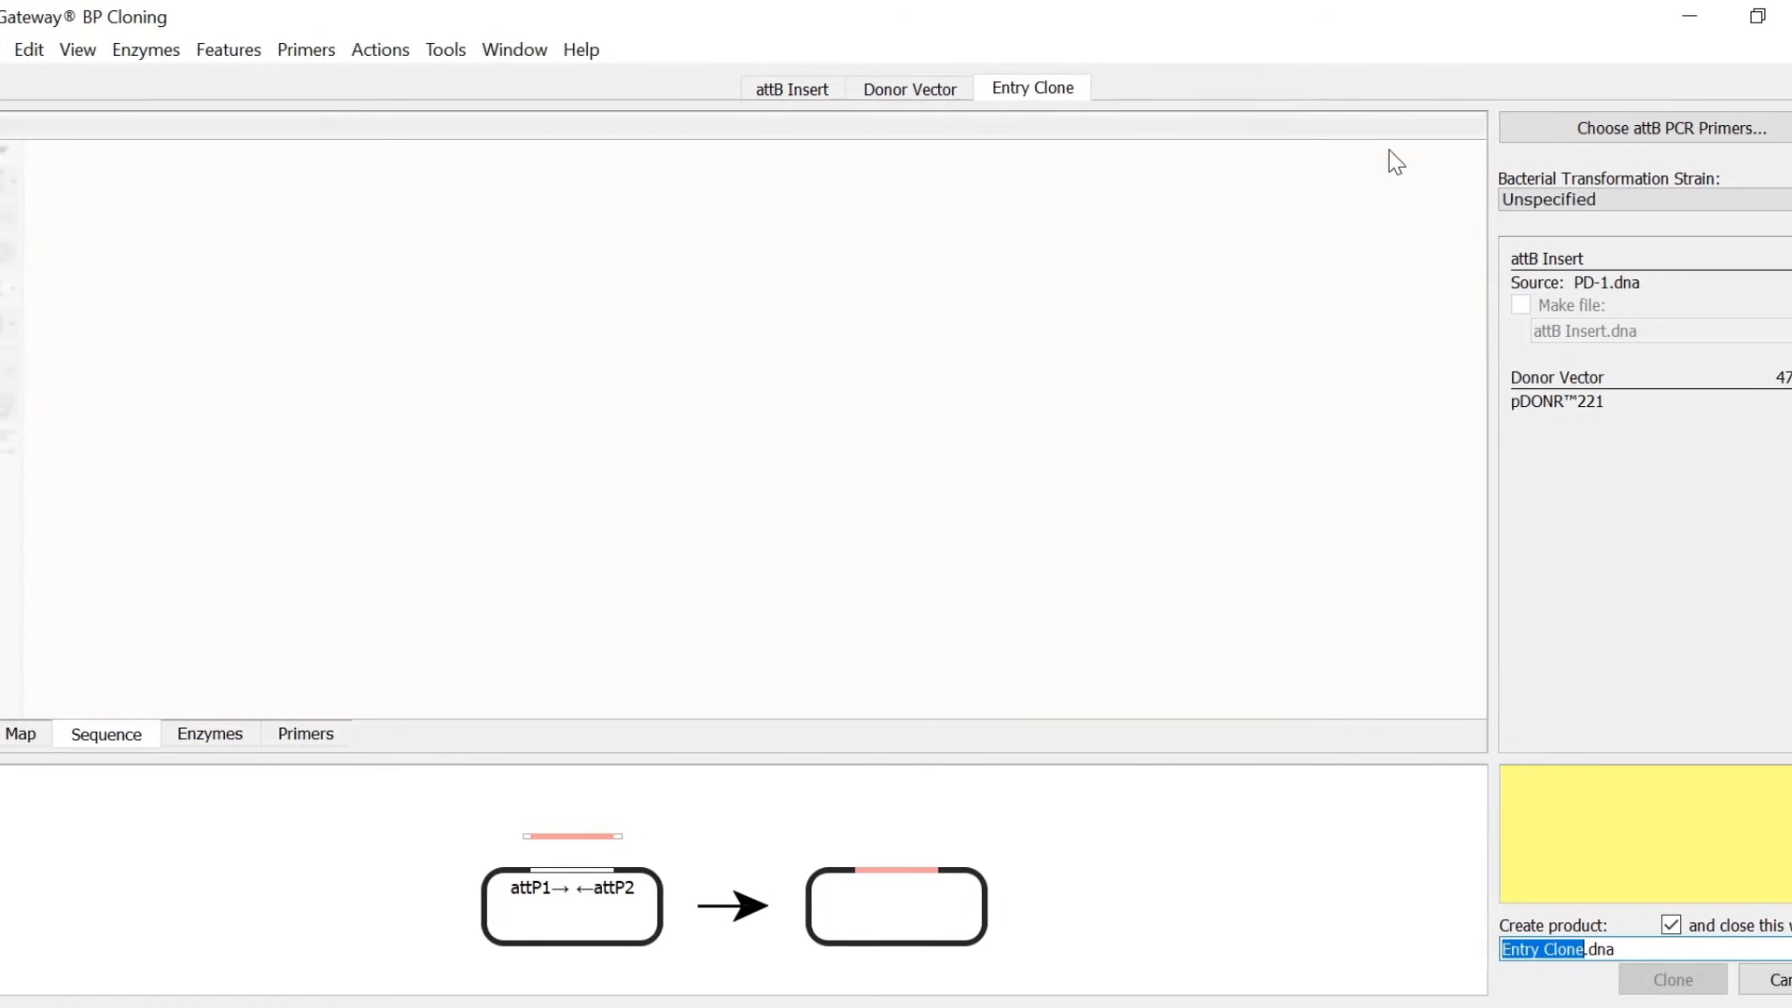
Step: Design attB primers with a 60 °C target Tm and review them on the PD-1 insert
click(1521, 138)
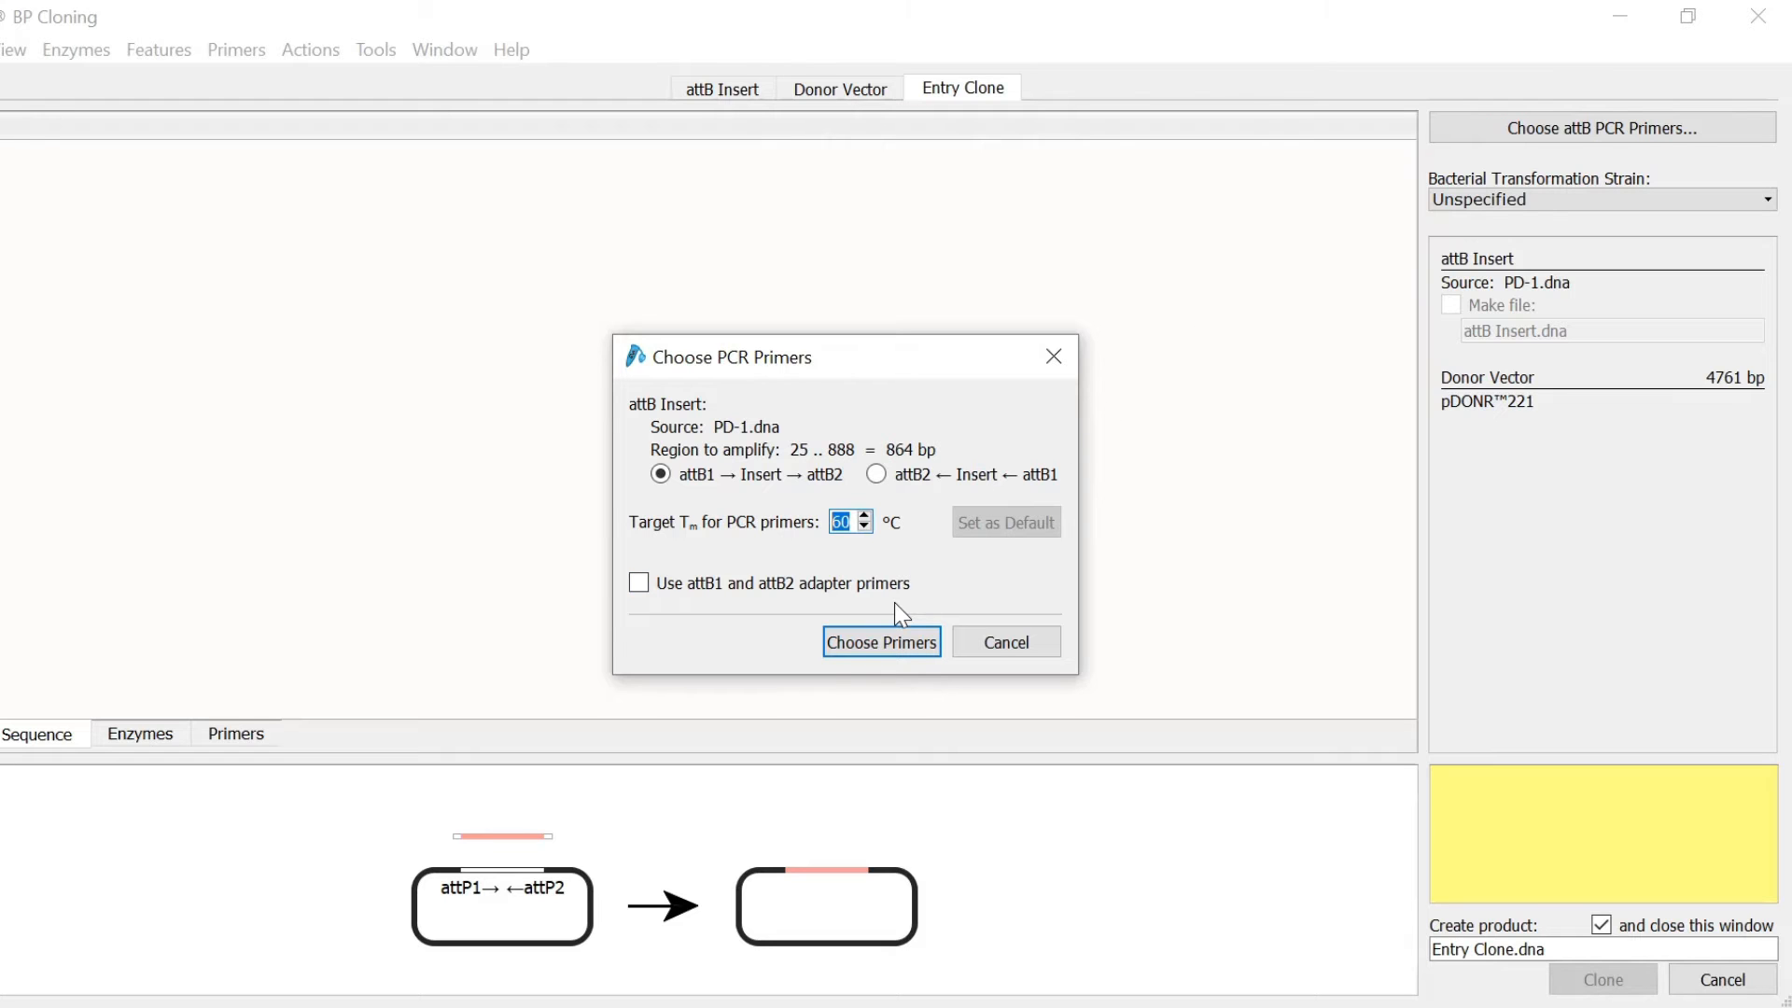
click(875, 642)
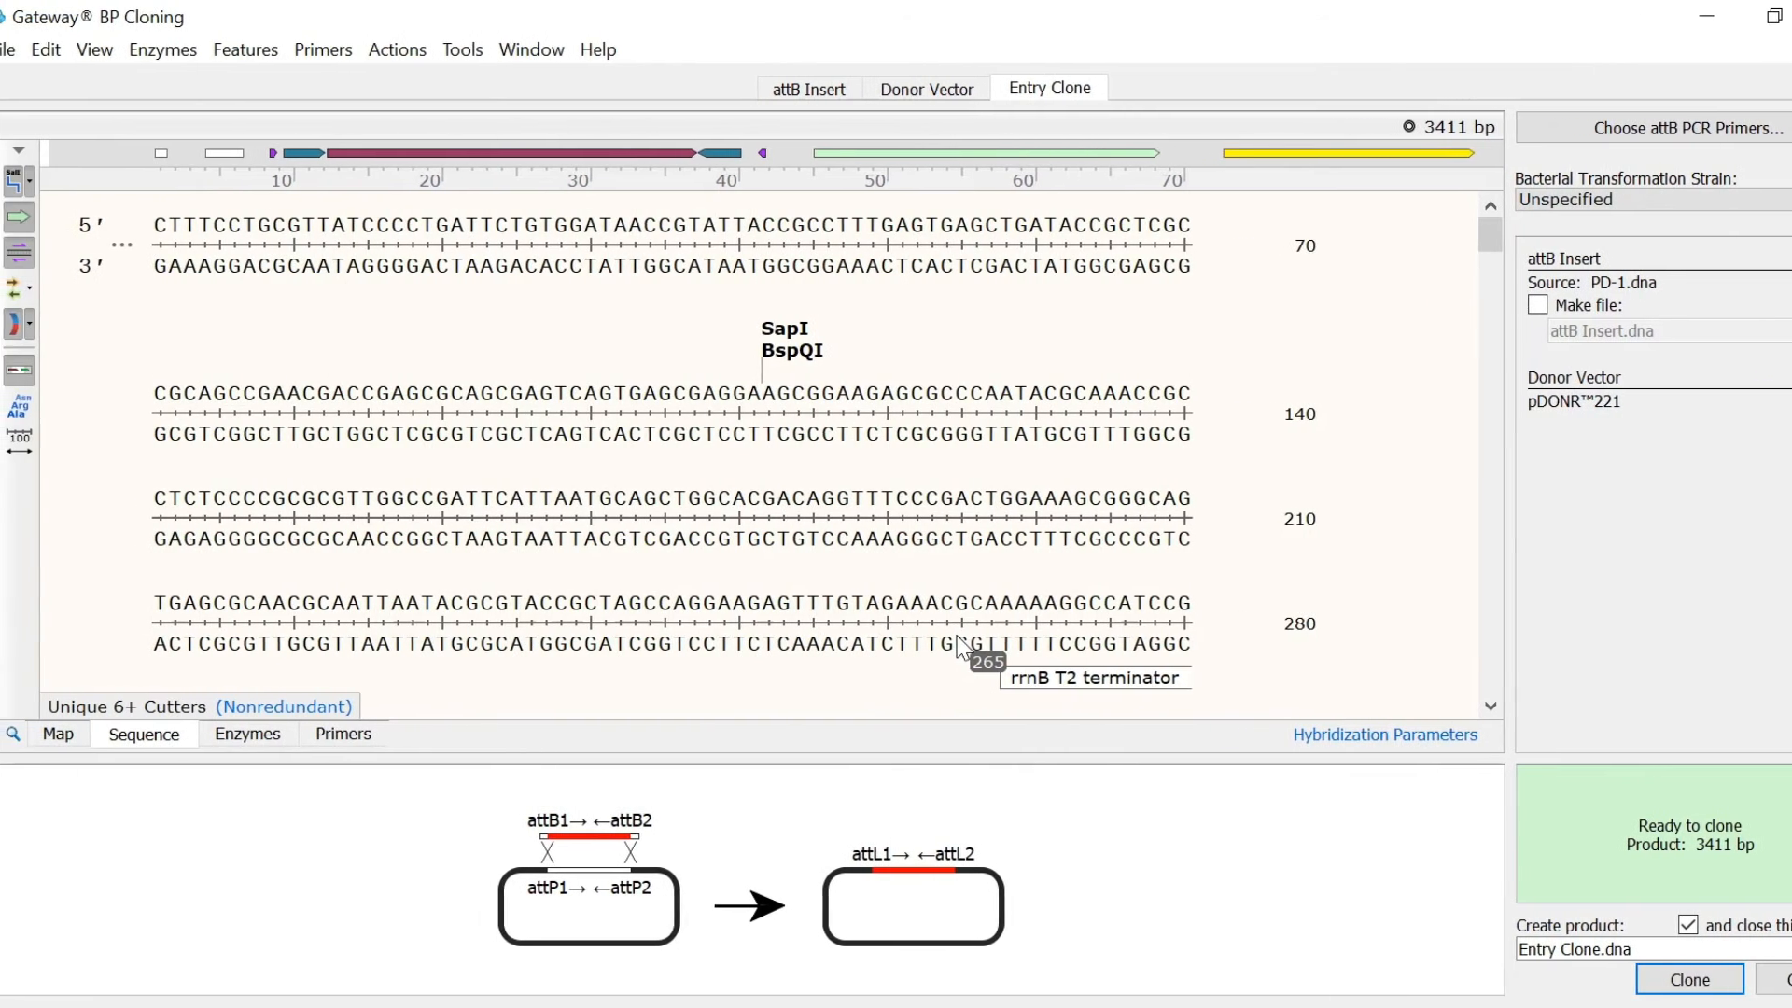
click(826, 93)
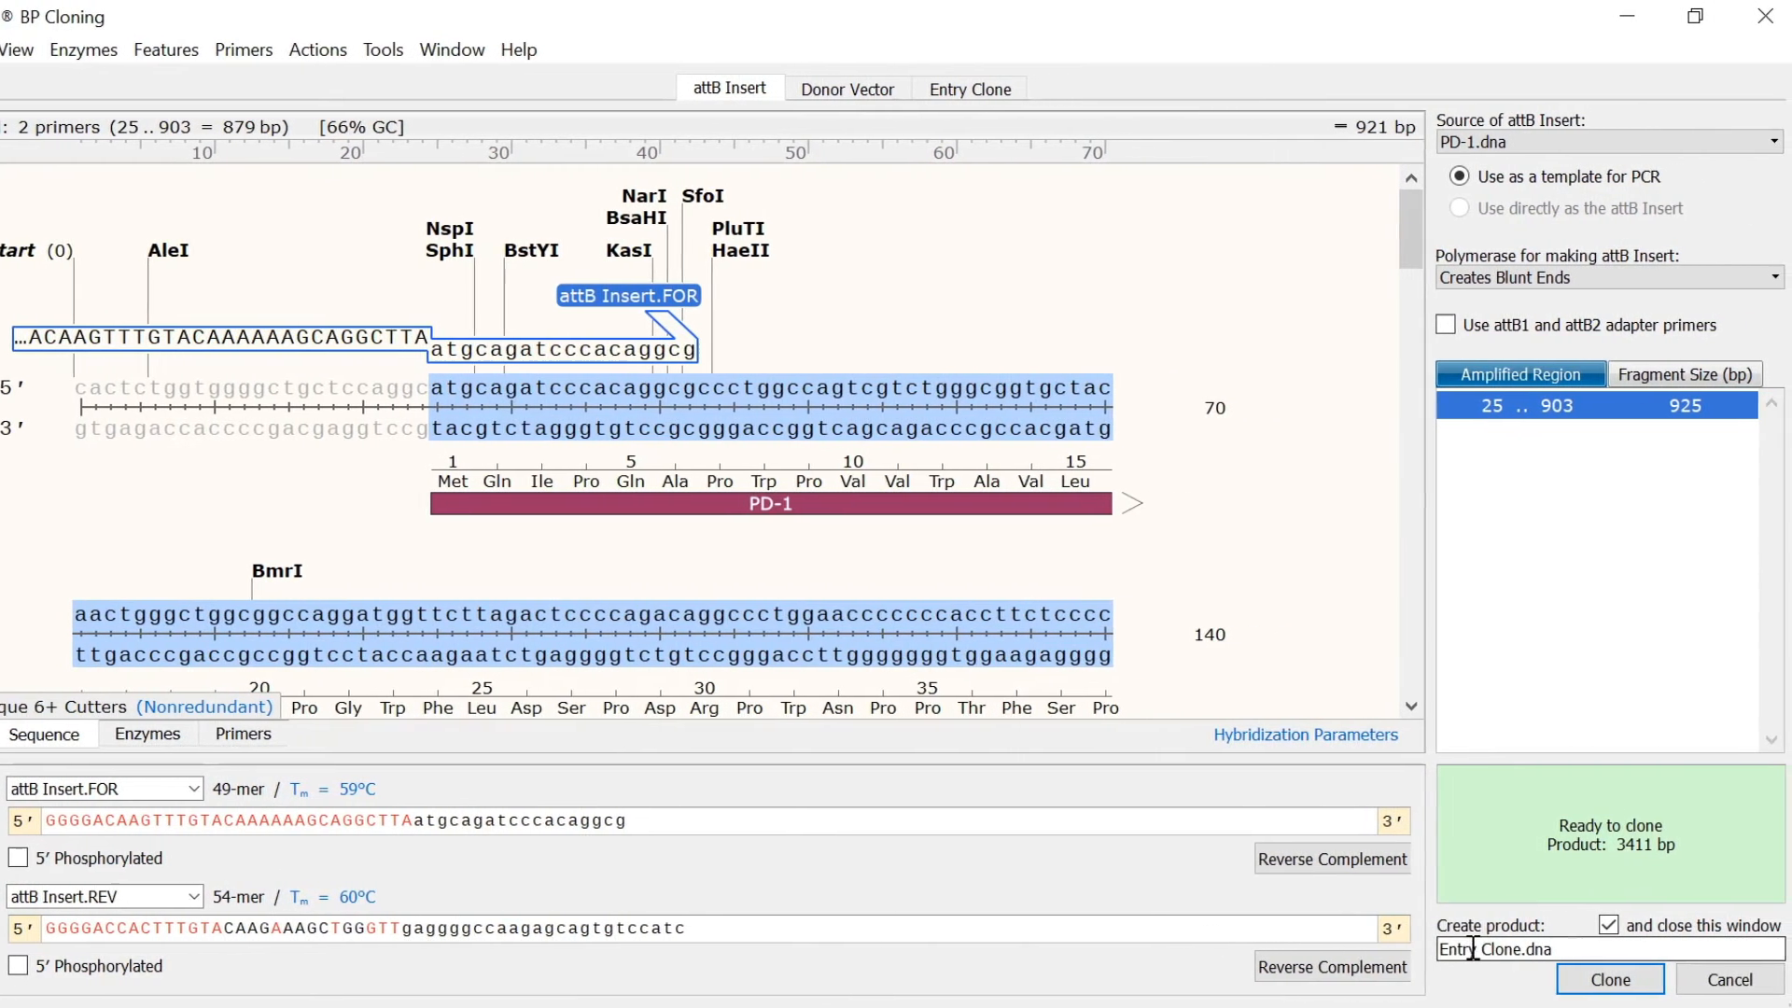
Step: Name the product 'PD-1 Entry Clone' and create the 3411 bp circular clone
click(1499, 948)
text(PD-1 Entry C)
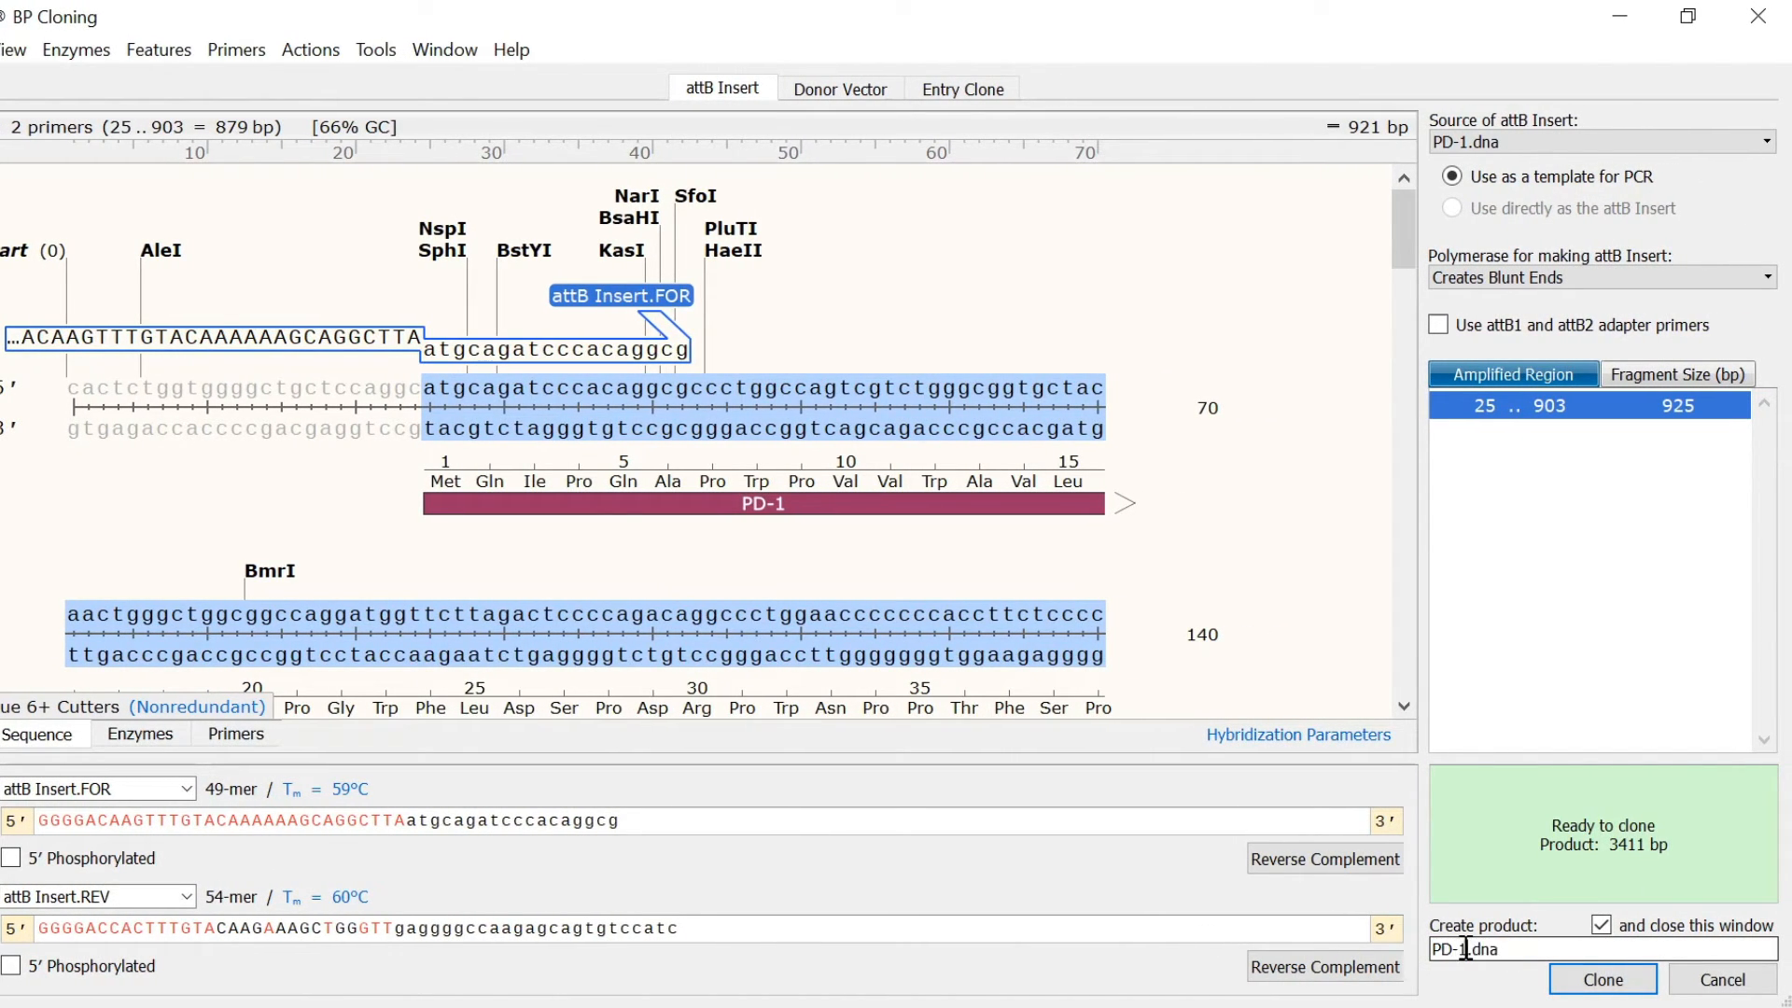
text(lone)
click(1568, 980)
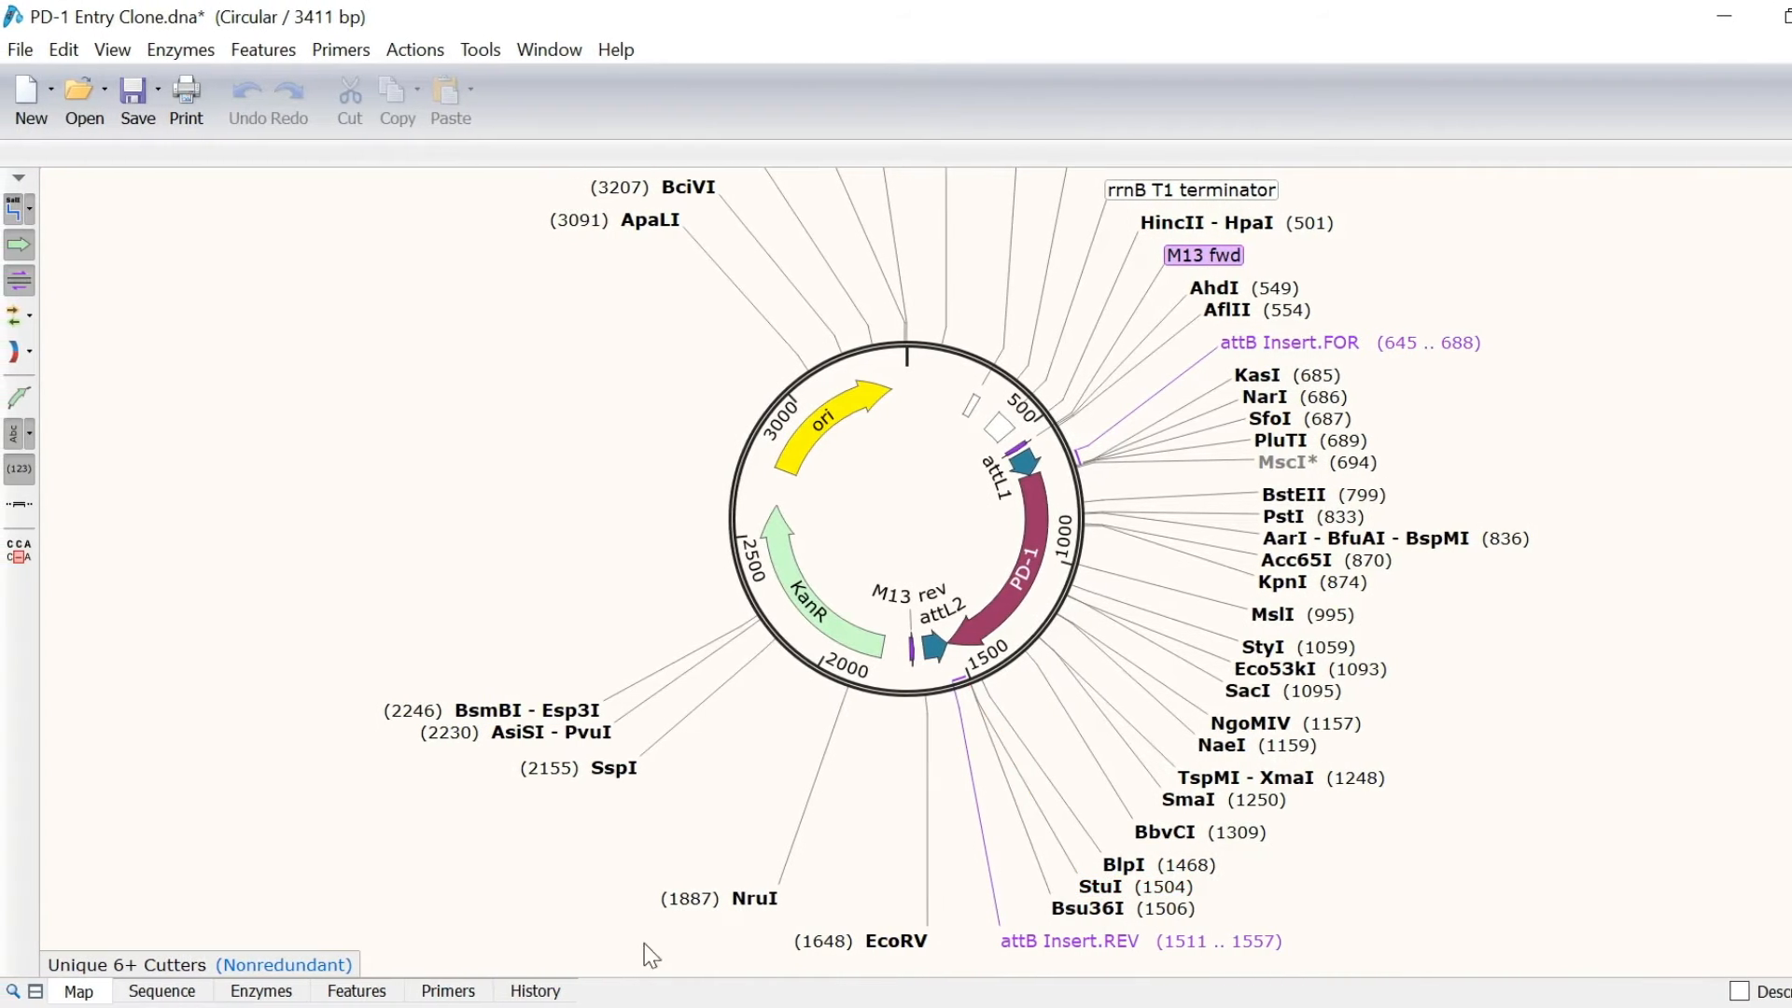
Step: Show the entry clone's history: 925 bp attB insert PCR, then BP cloning with pDONR221
click(536, 992)
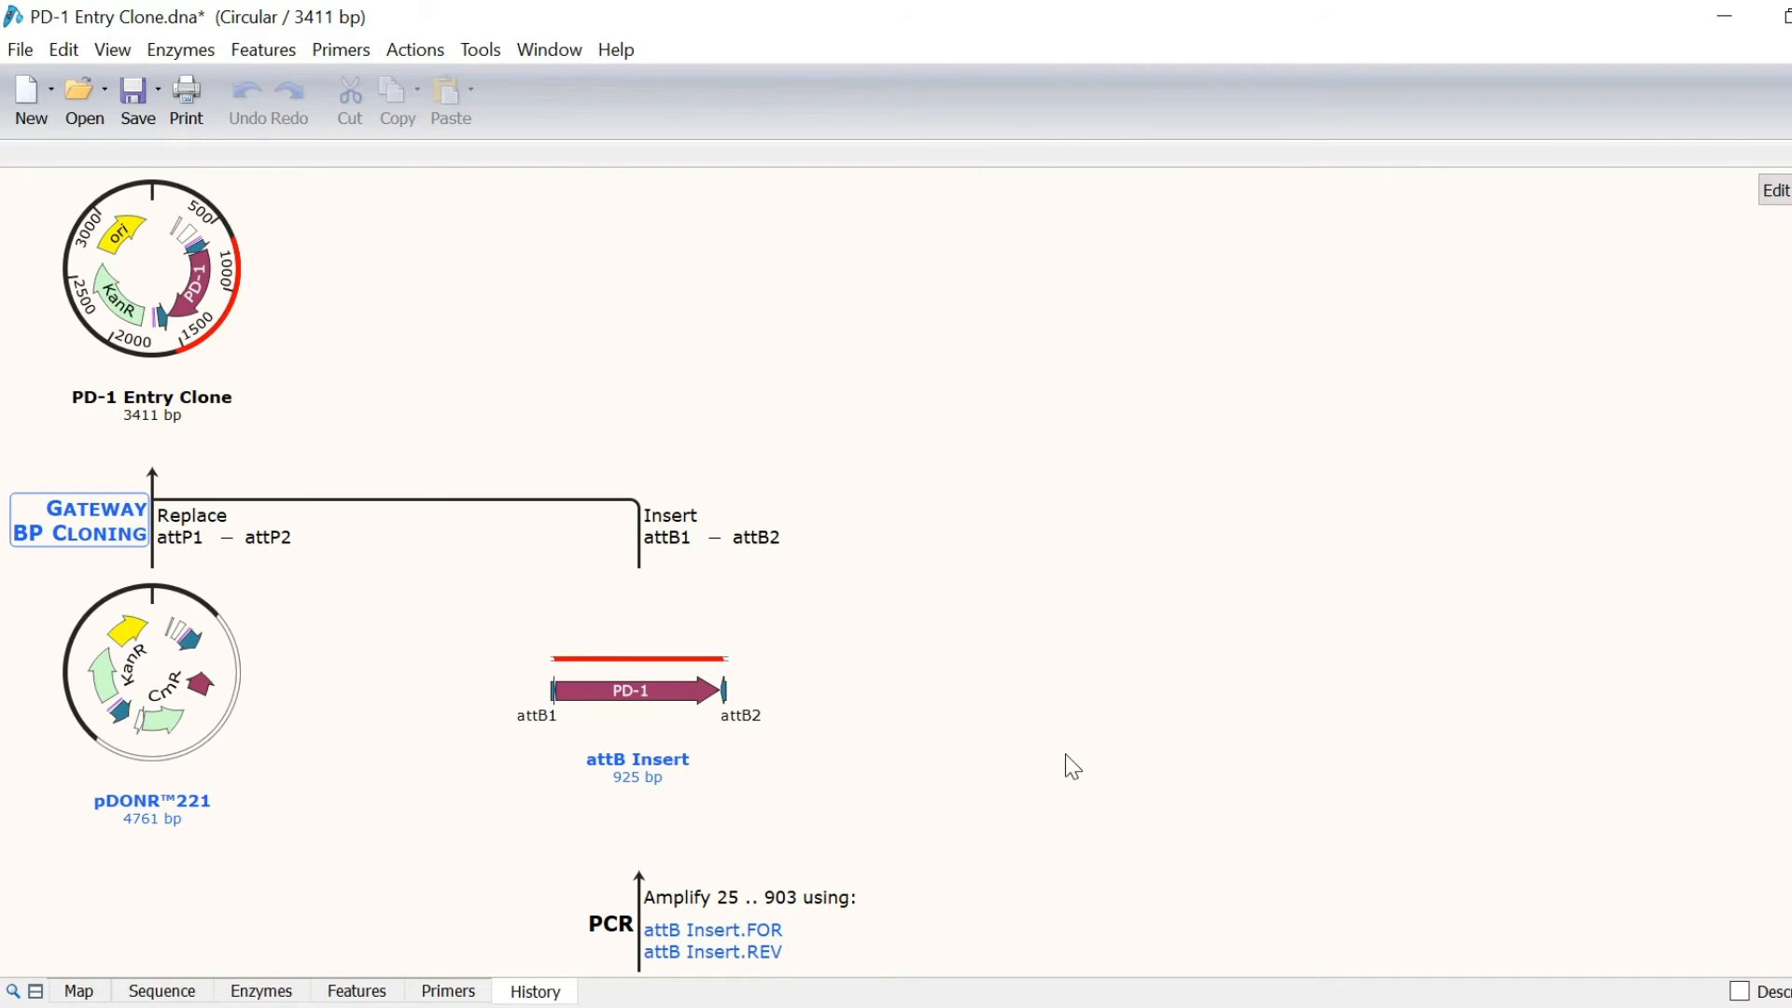
click(431, 56)
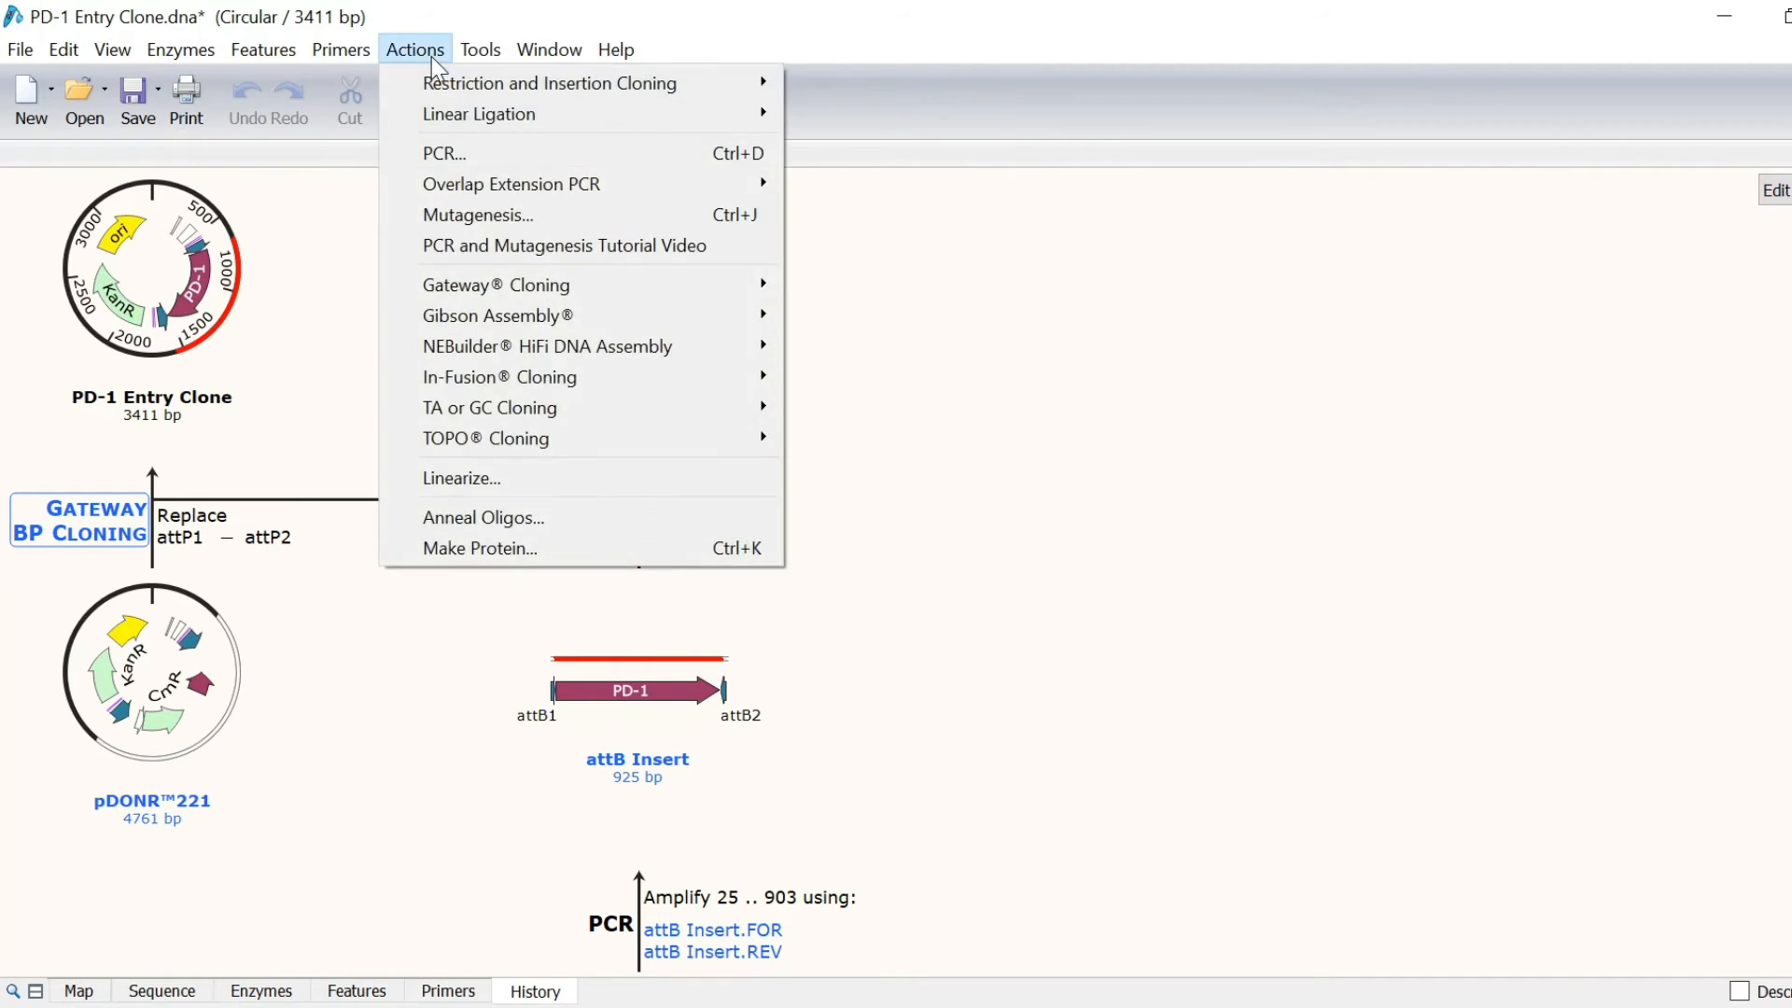
Step: Start a one-fragment LR cloning with PD-1 Entry Clone.dna as the entry clone
mouse_move(714, 291)
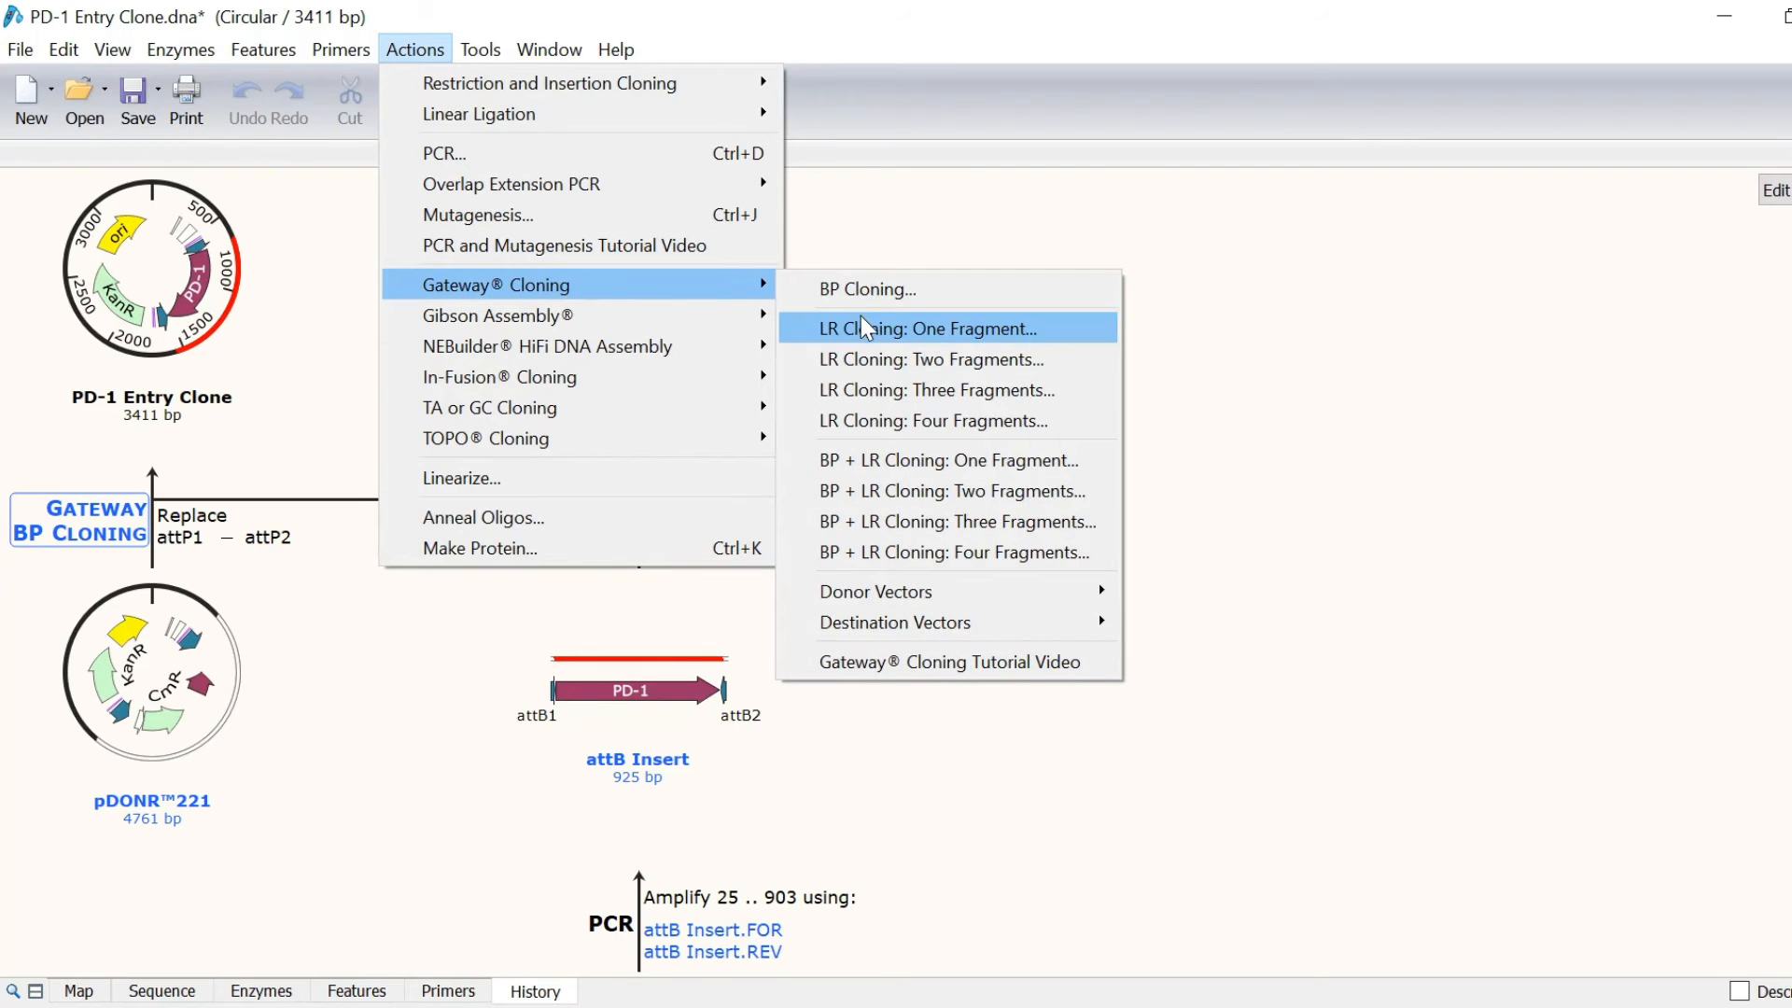
click(1035, 325)
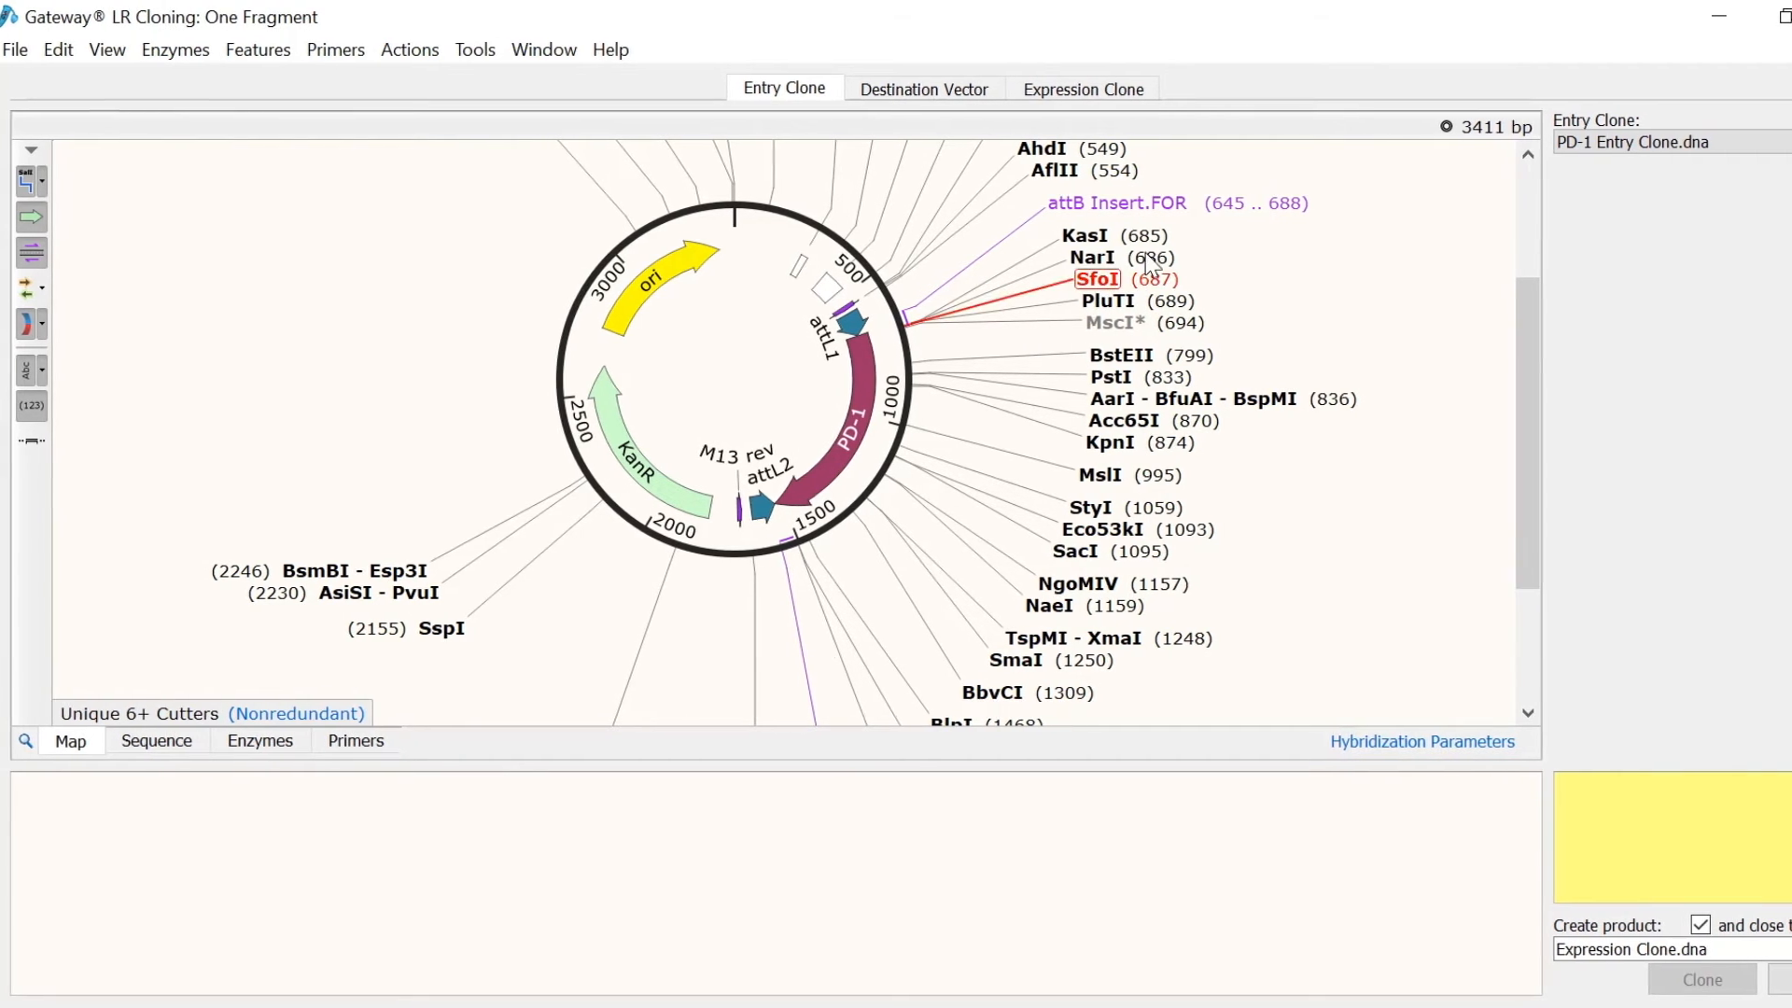
click(1645, 143)
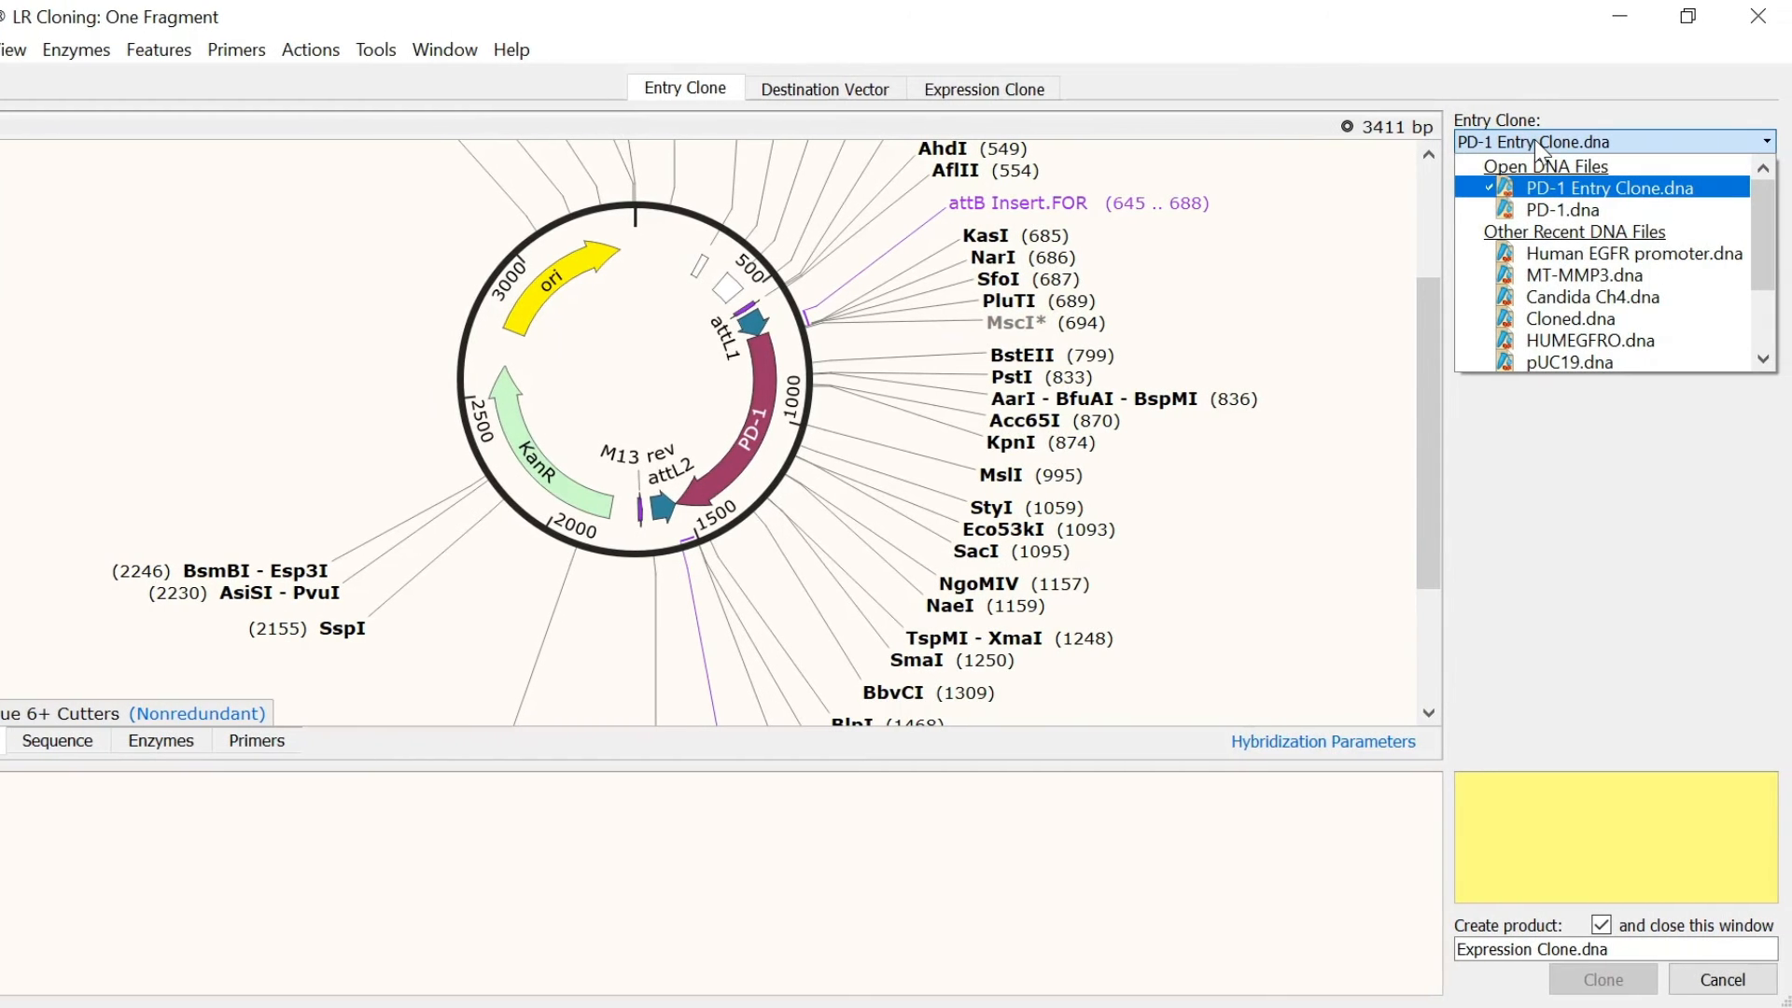
click(1535, 139)
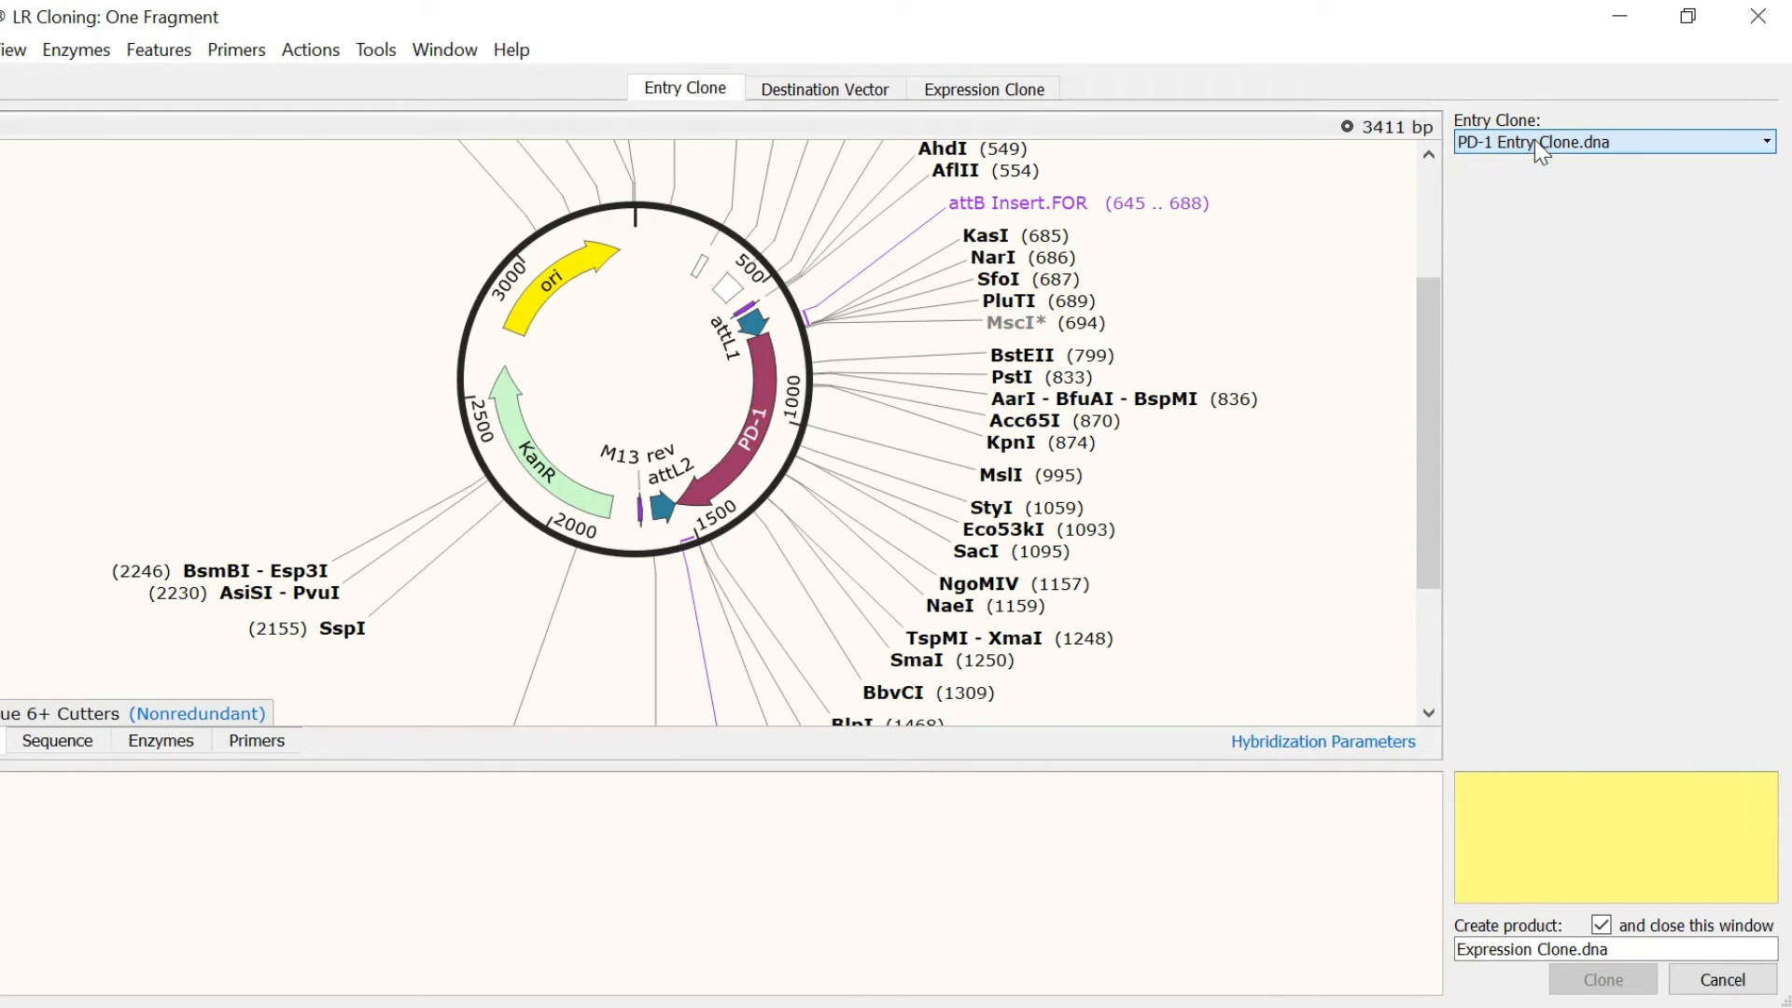
click(864, 97)
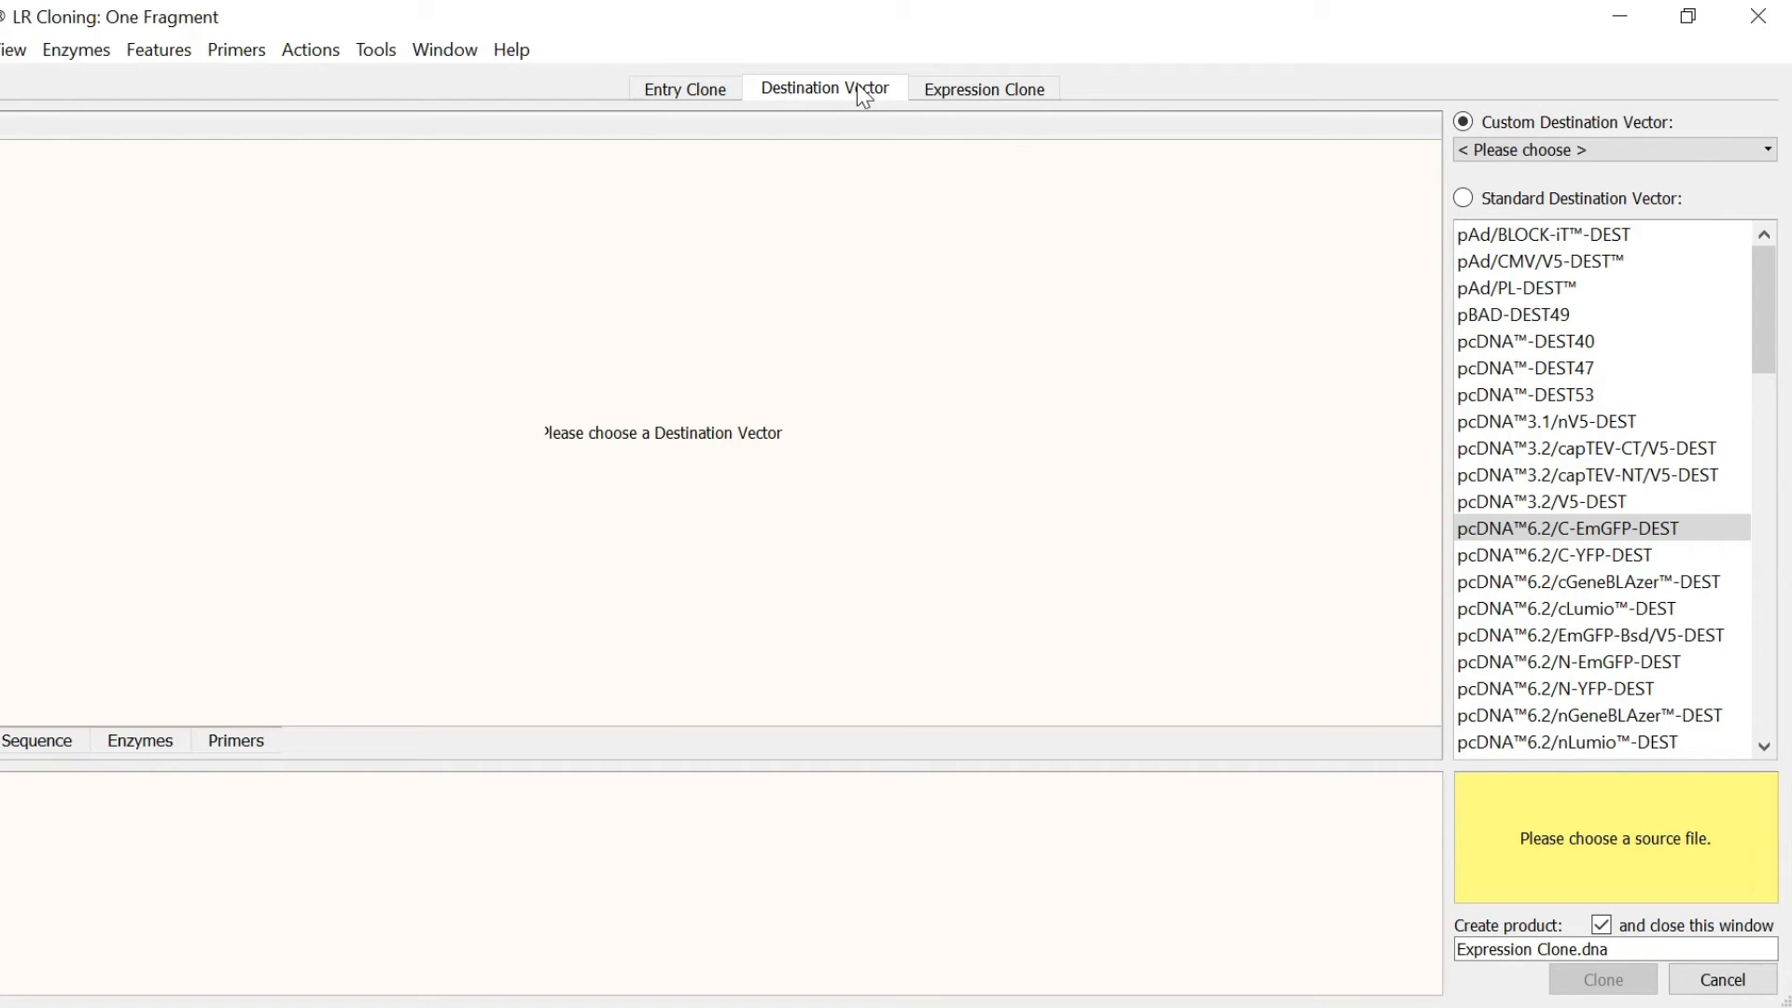
Step: Use pcDNA6.2/C-EmGFP-DEST (7442 bp) as destination and preview the 6654 bp product
click(1684, 529)
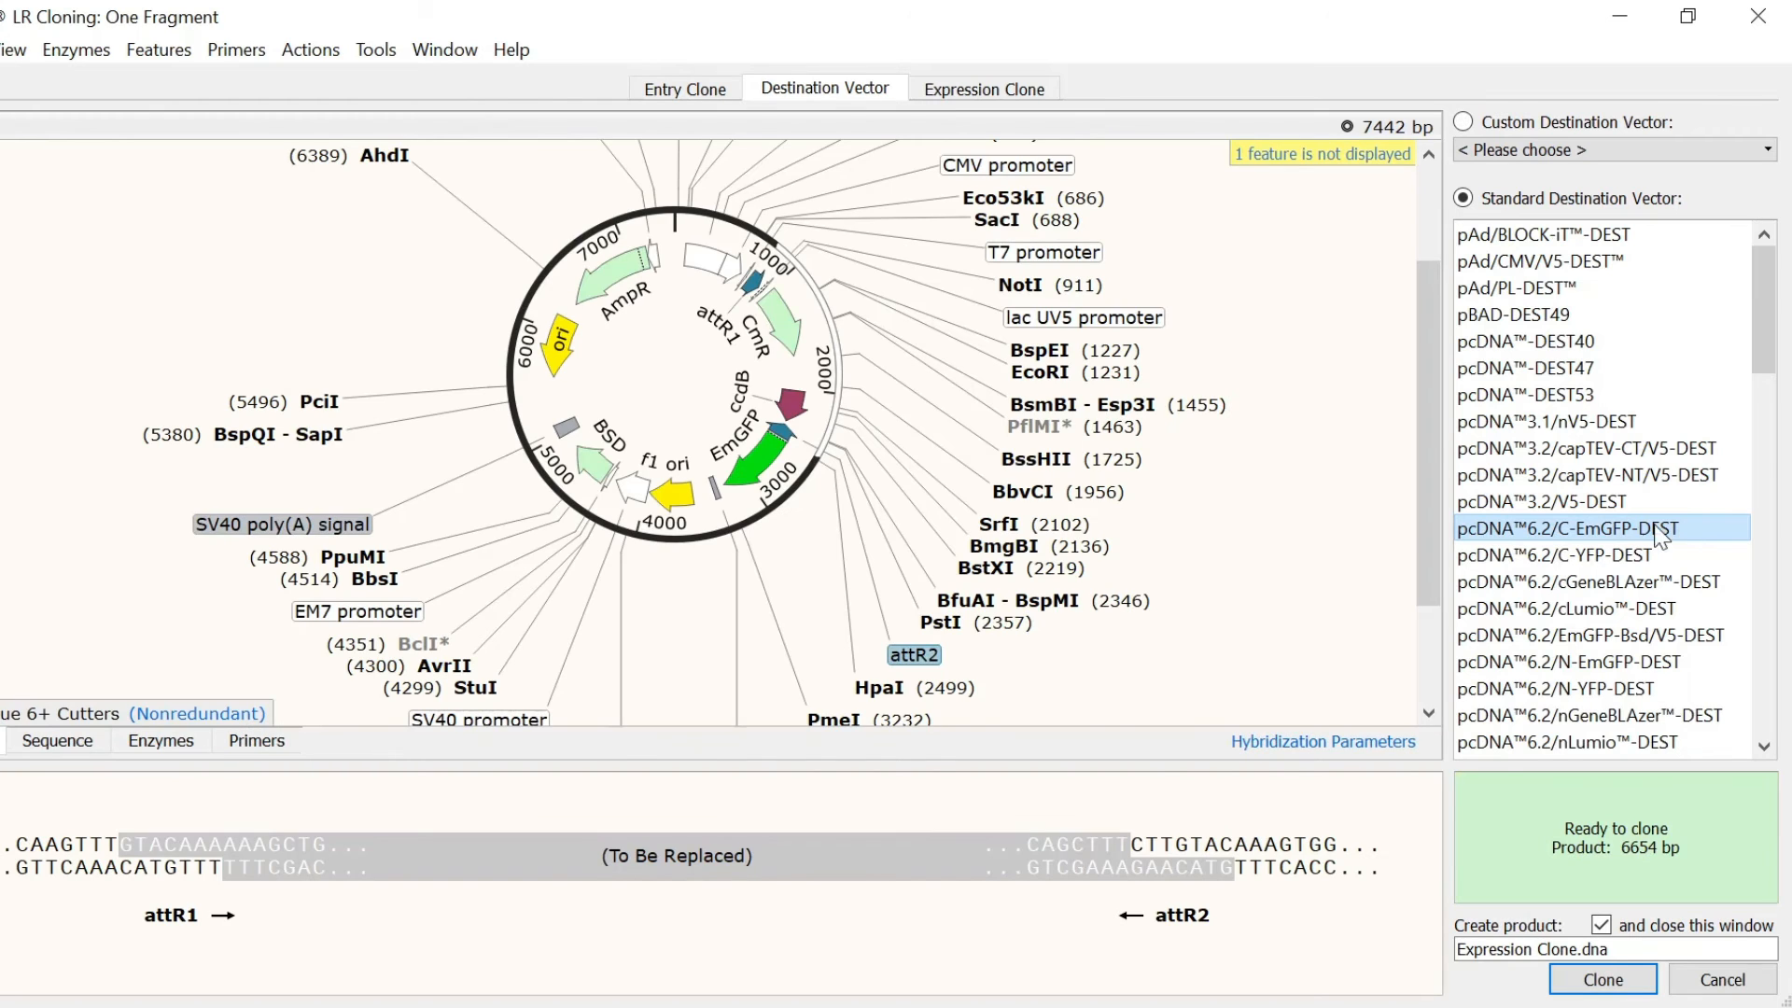
click(1026, 97)
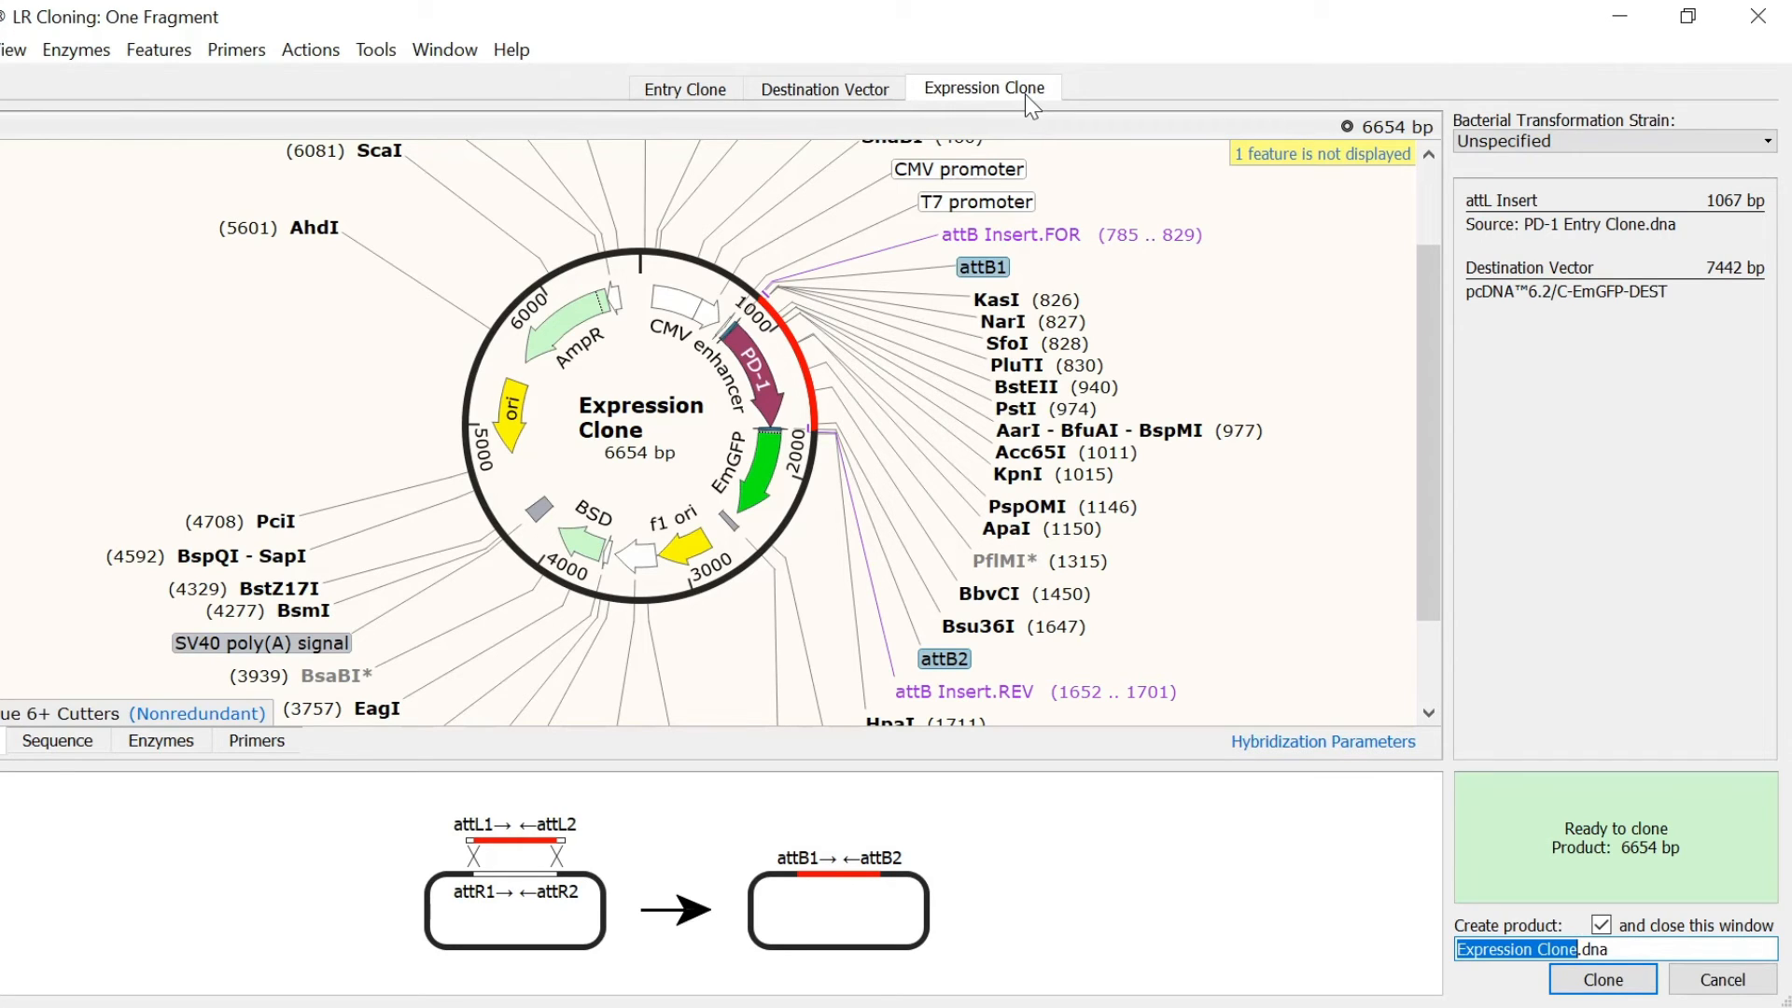
Step: Name the product 'PD-1 Expression Clone' and create the 6654 bp circular clone
text(PD-1 Express)
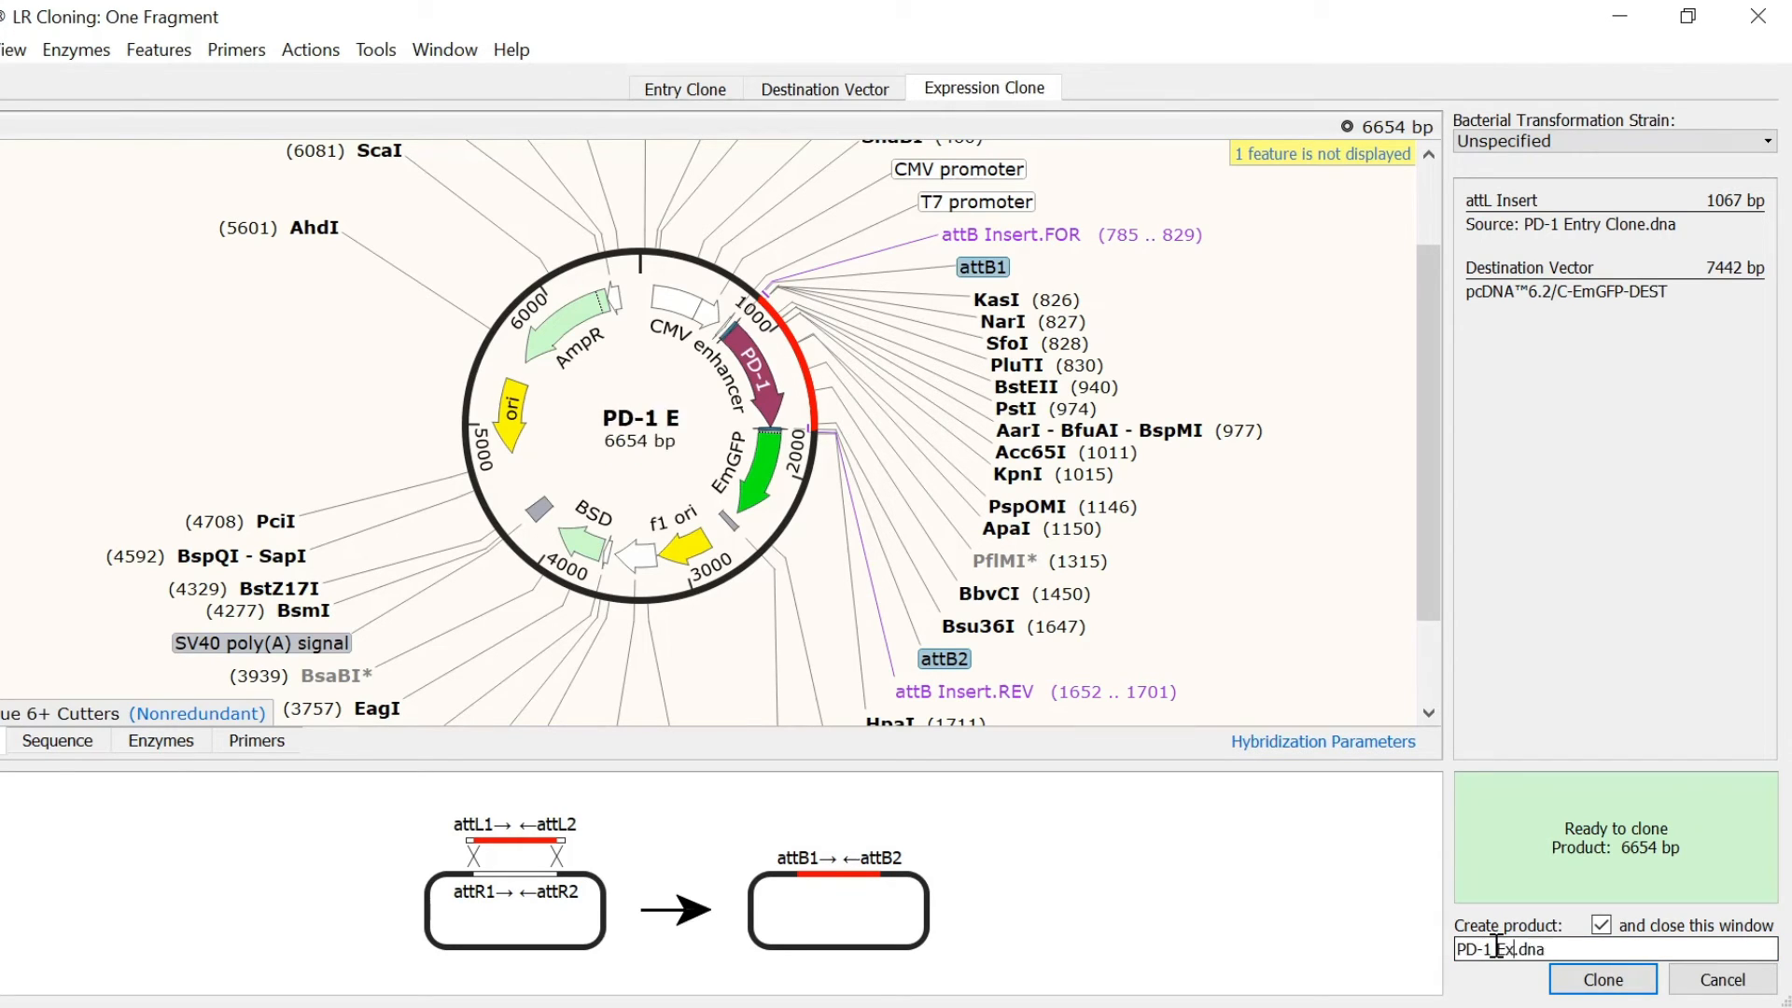
text(ion Clone)
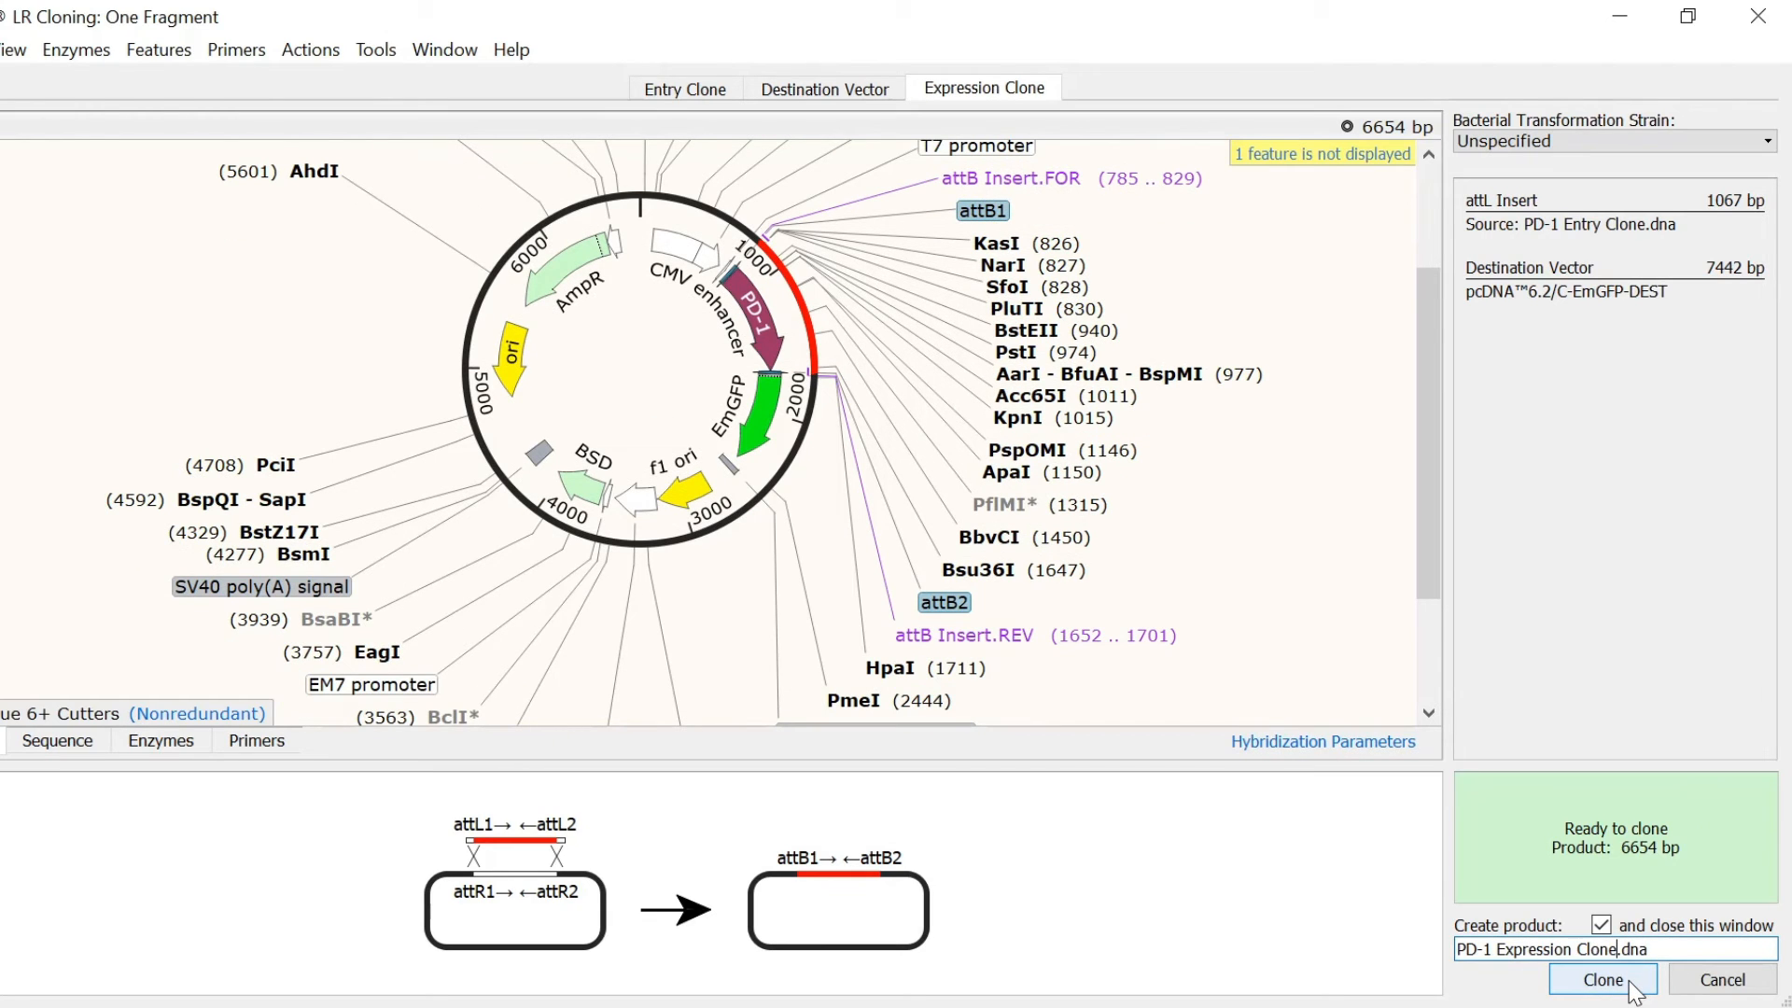
click(1635, 992)
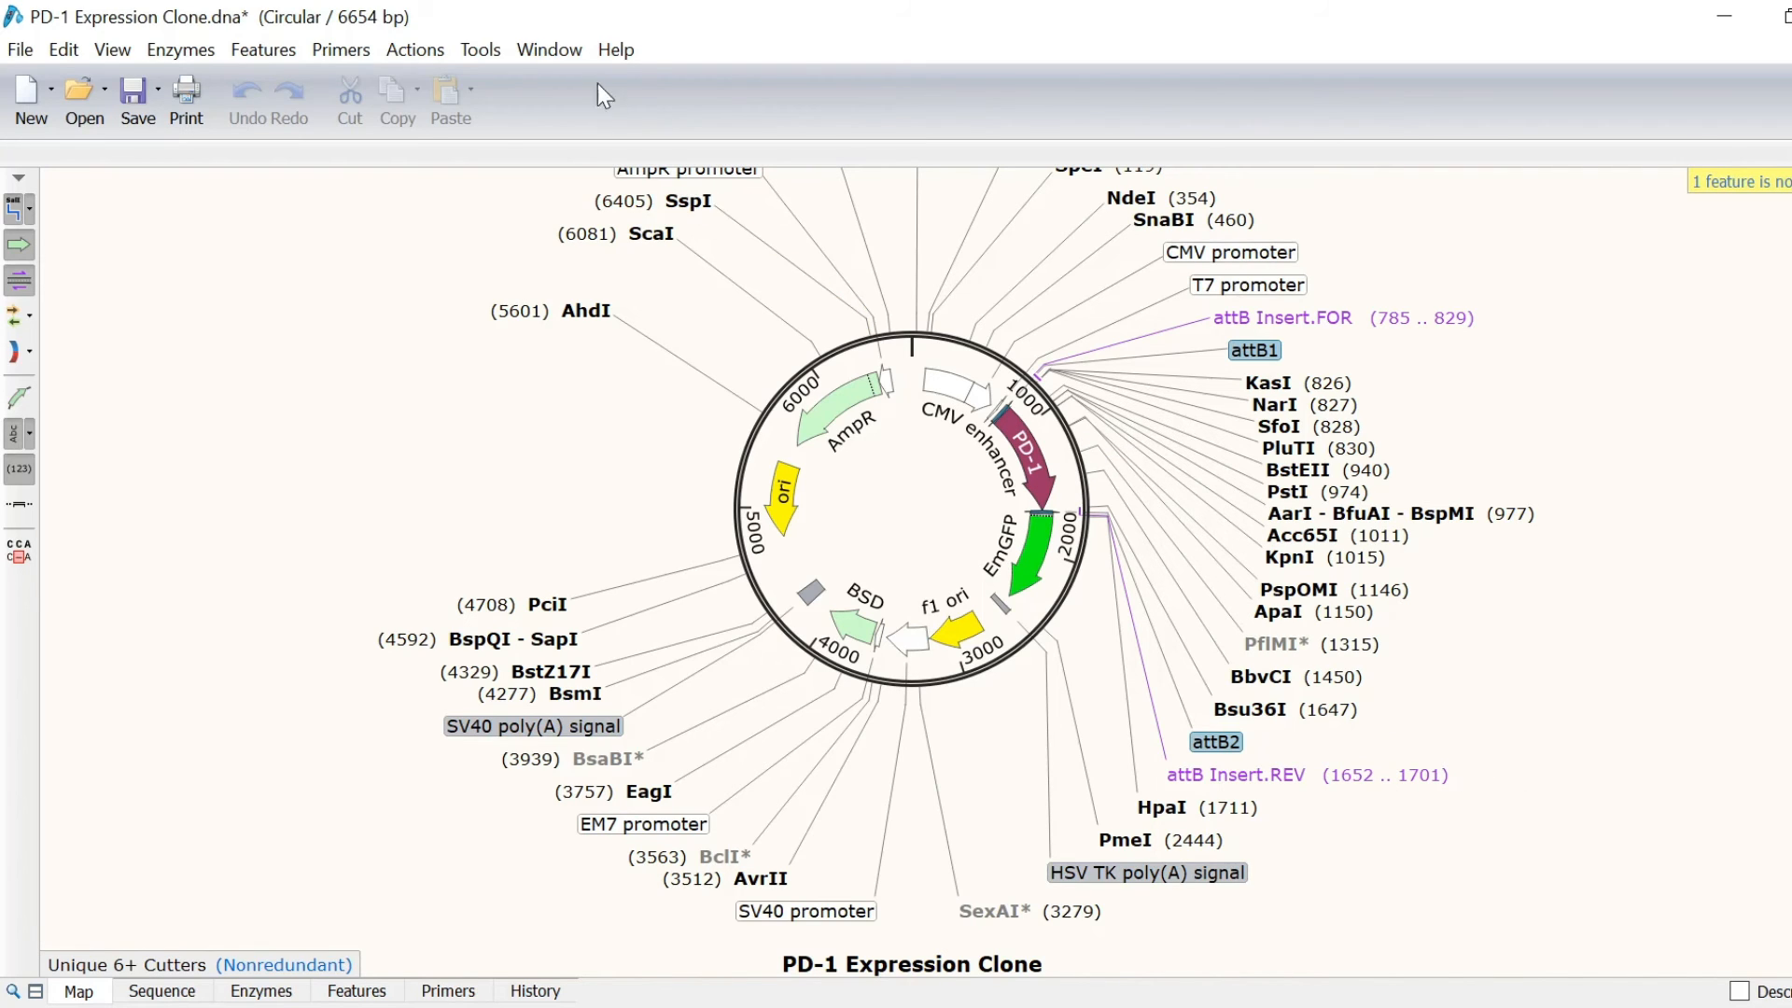
click(564, 56)
Step: Switch to PD-1.dna and start a one-fragment BP + LR Gateway cloning
click(569, 211)
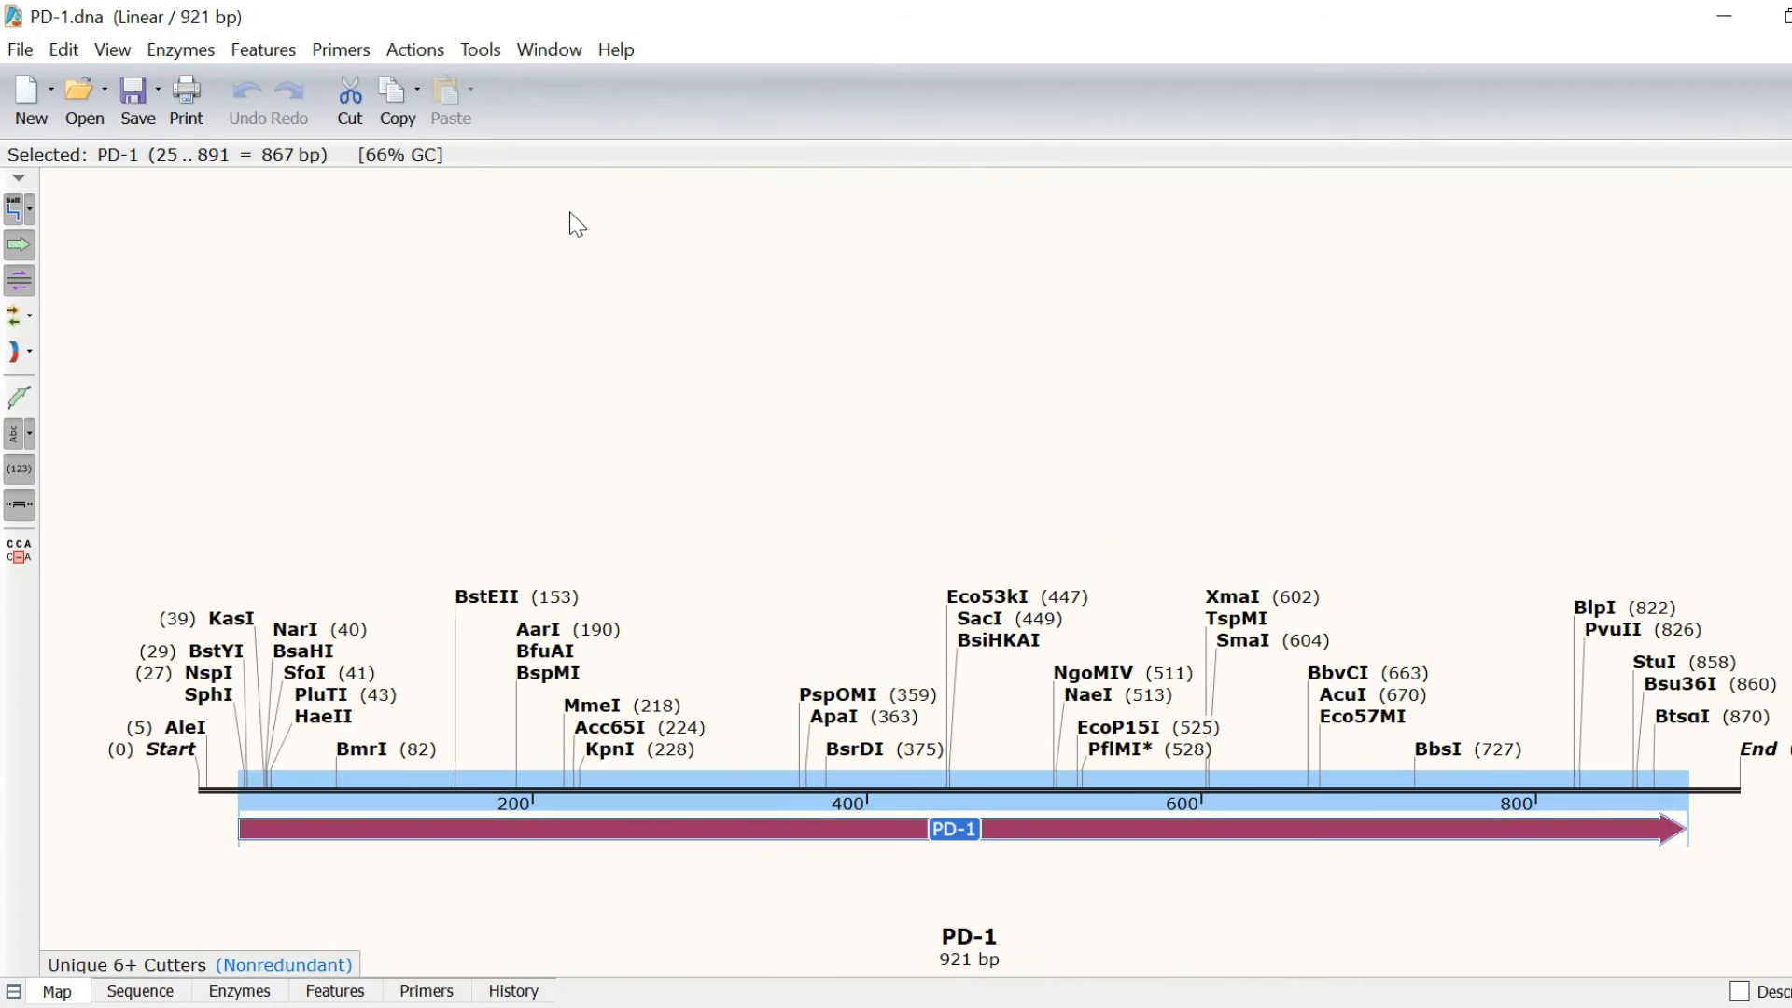
click(431, 56)
mouse_move(528, 297)
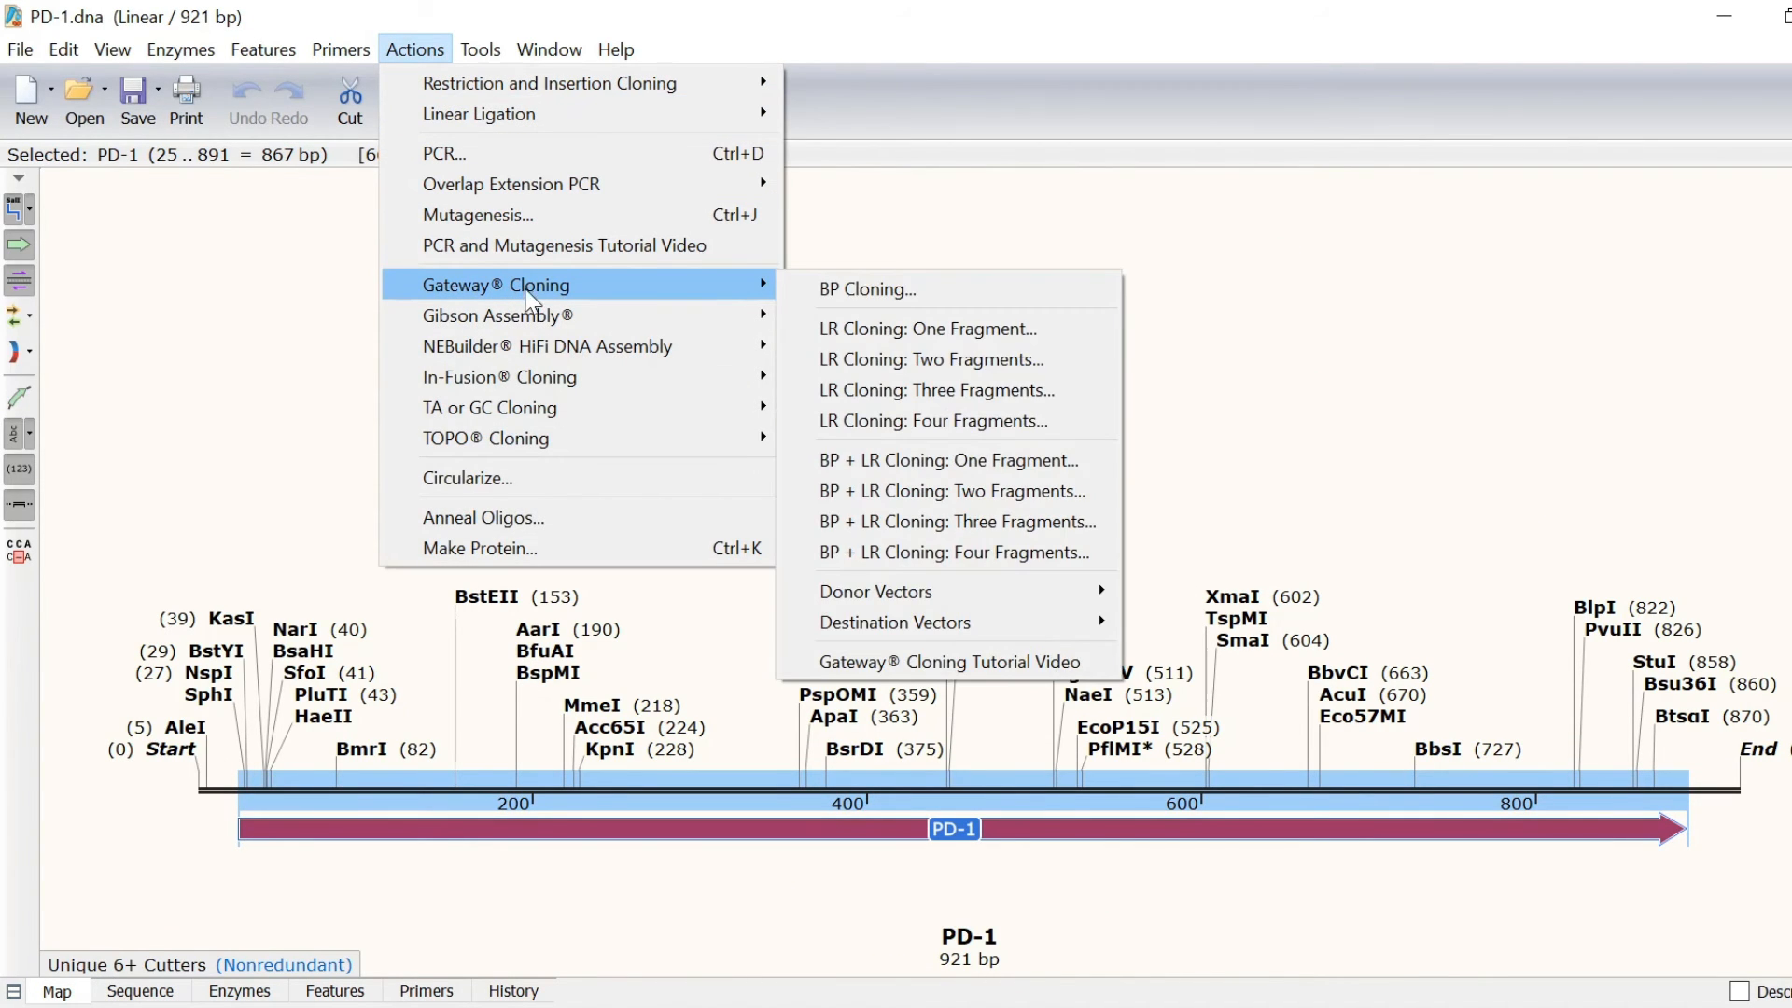
click(1091, 461)
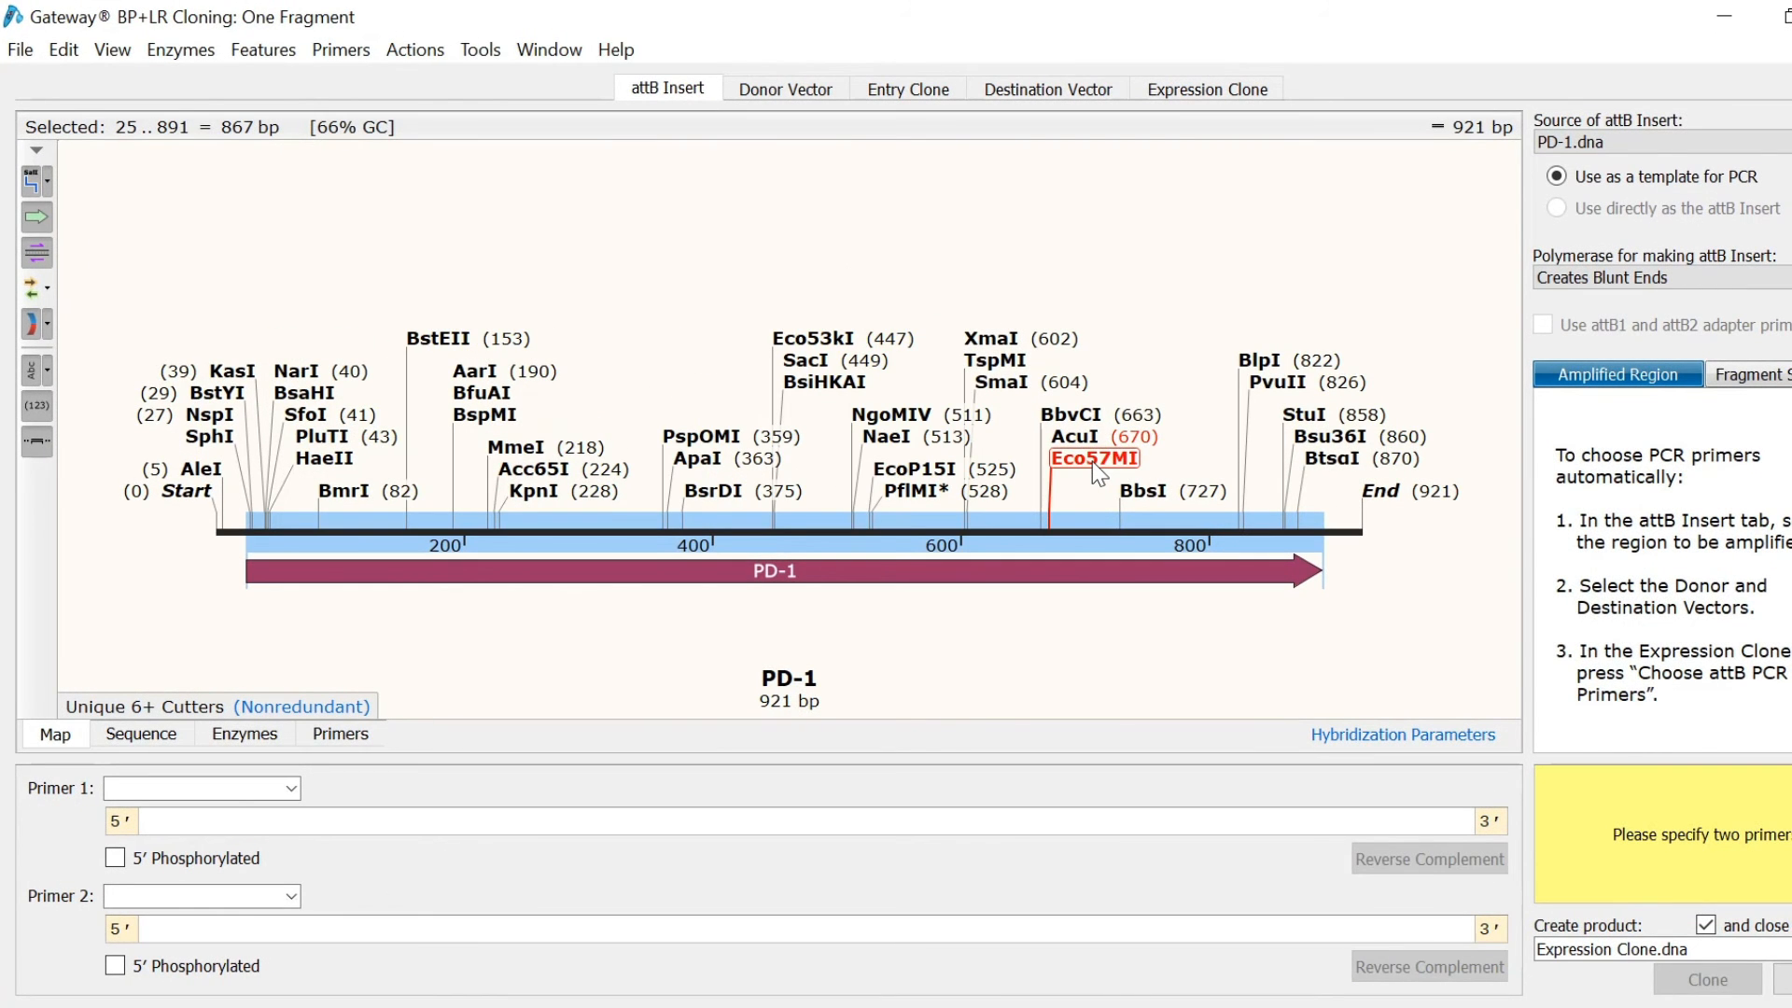
Step: Mark bases 25..888, from the ATG start codon to the codon before stop, for amplification
click(163, 728)
scroll(548, 417, up, 5)
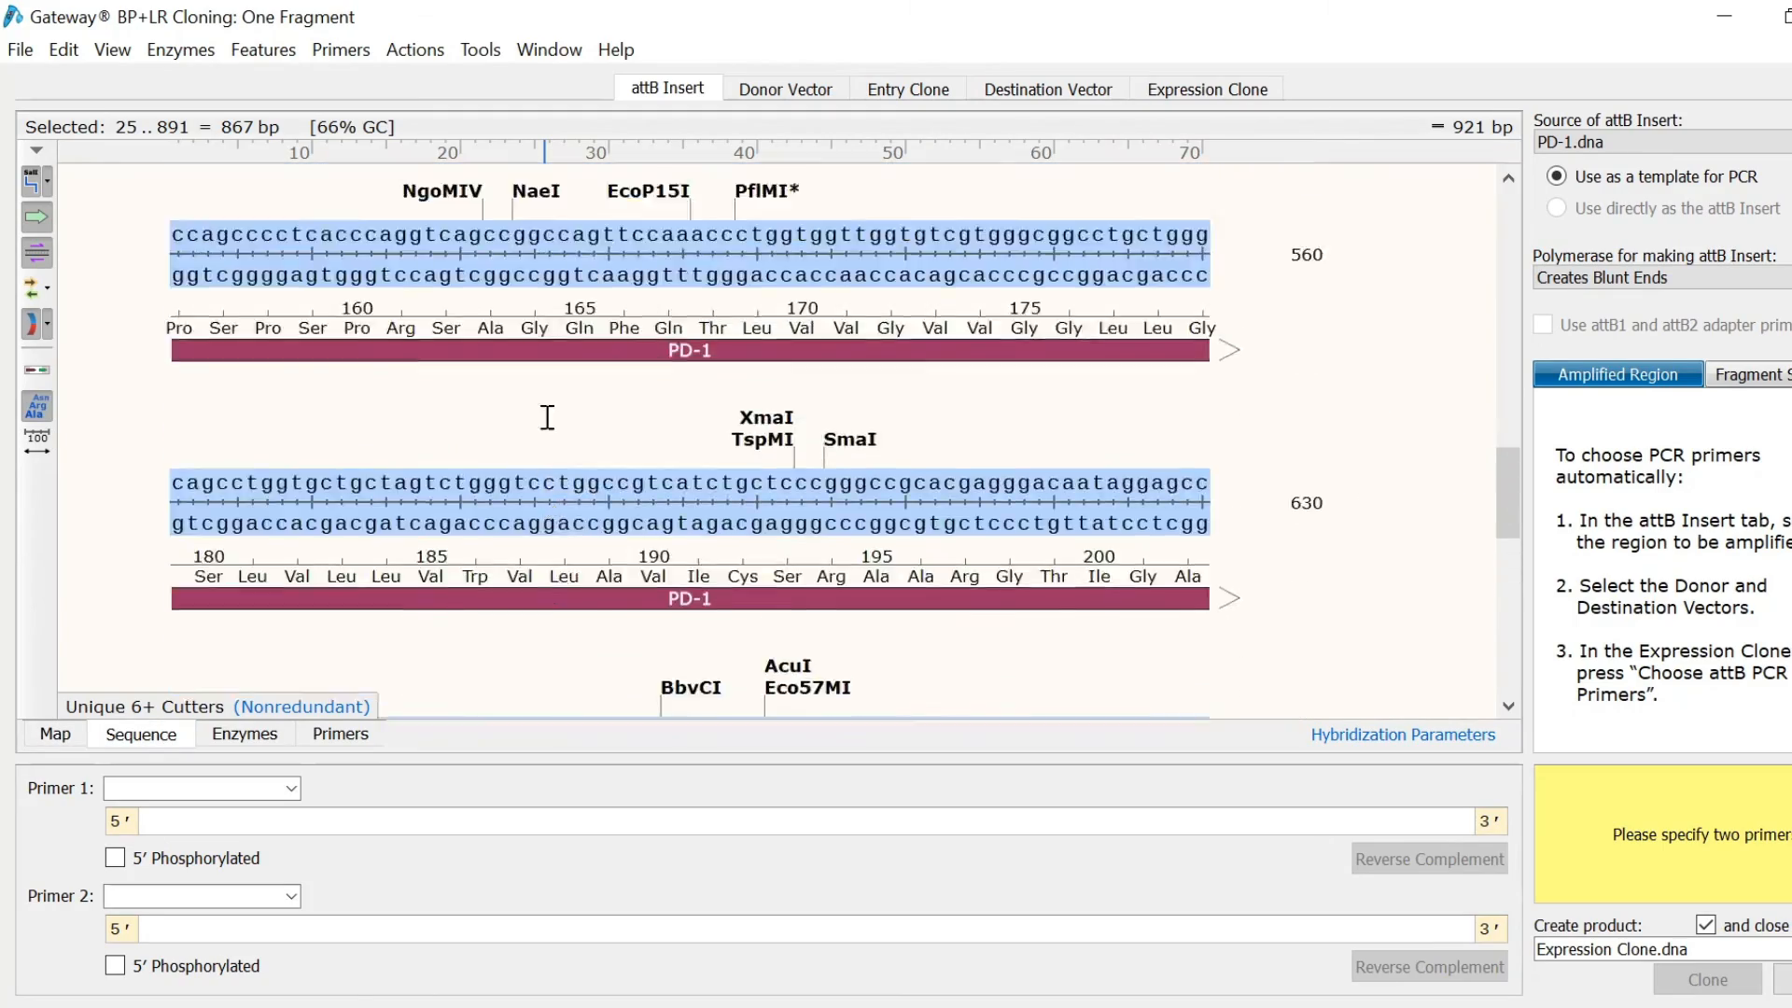
scroll(548, 417, up, 10)
click(546, 392)
scroll(546, 392, down, 4)
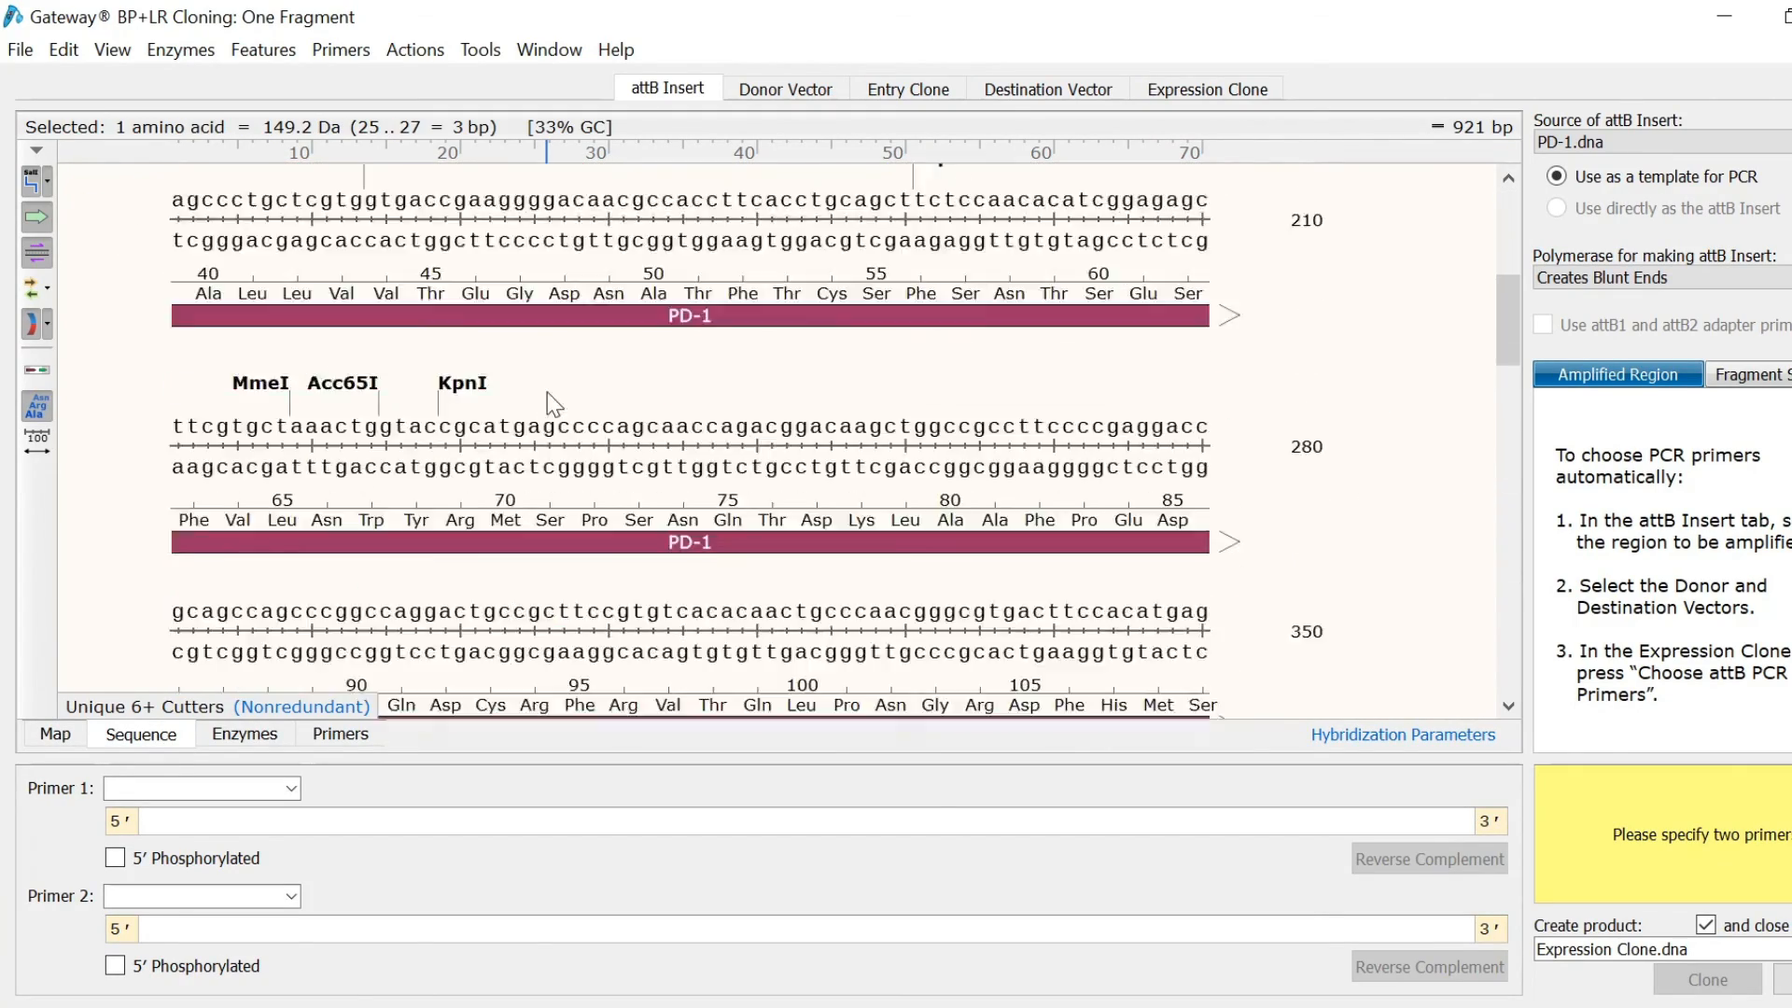
scroll(546, 392, down, 10)
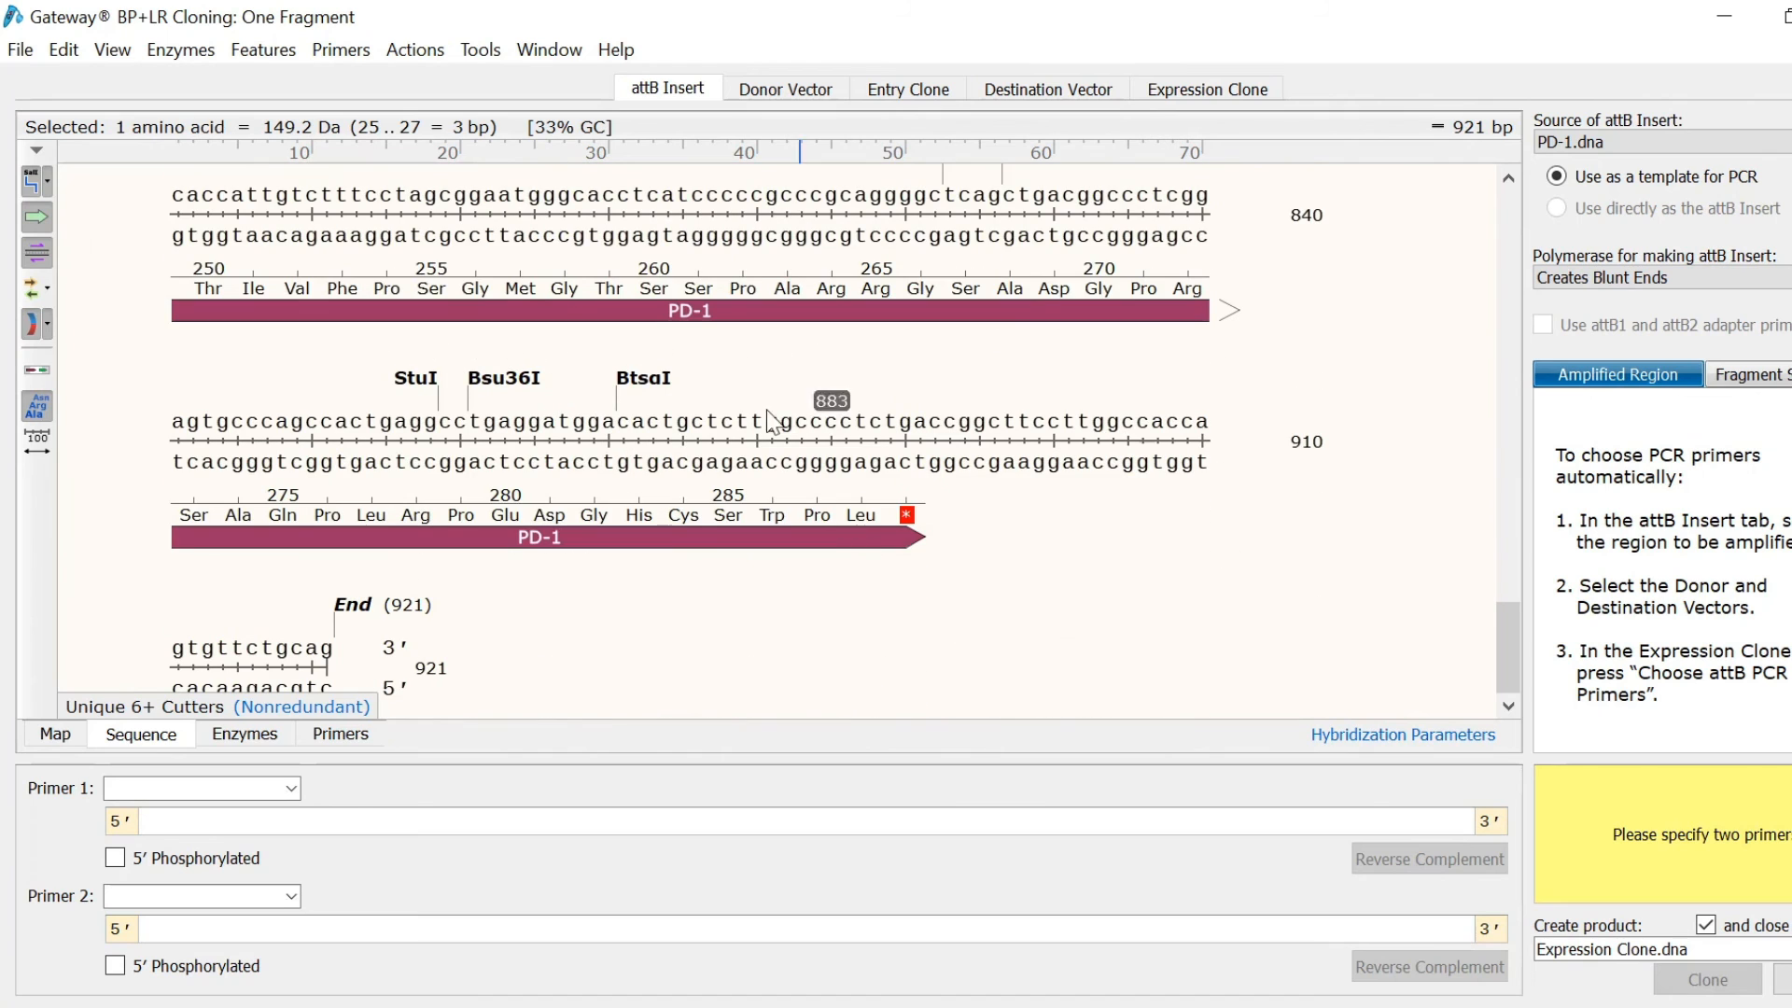
shift+click(856, 514)
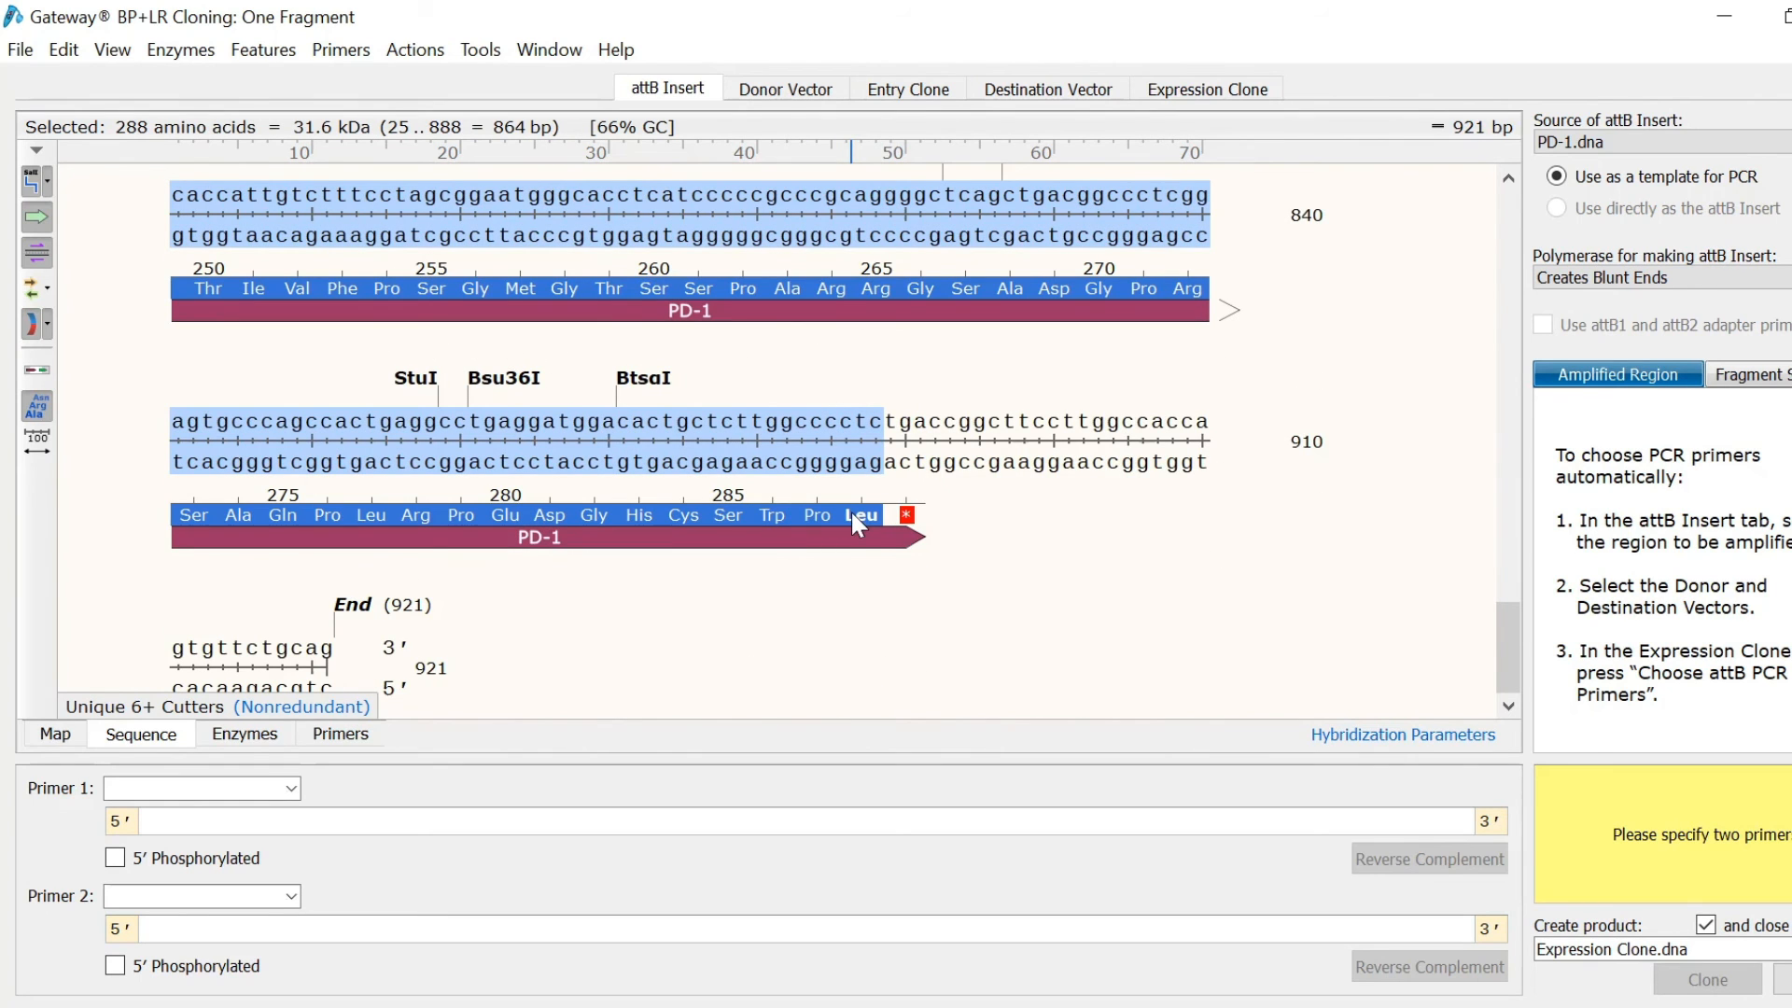
click(784, 91)
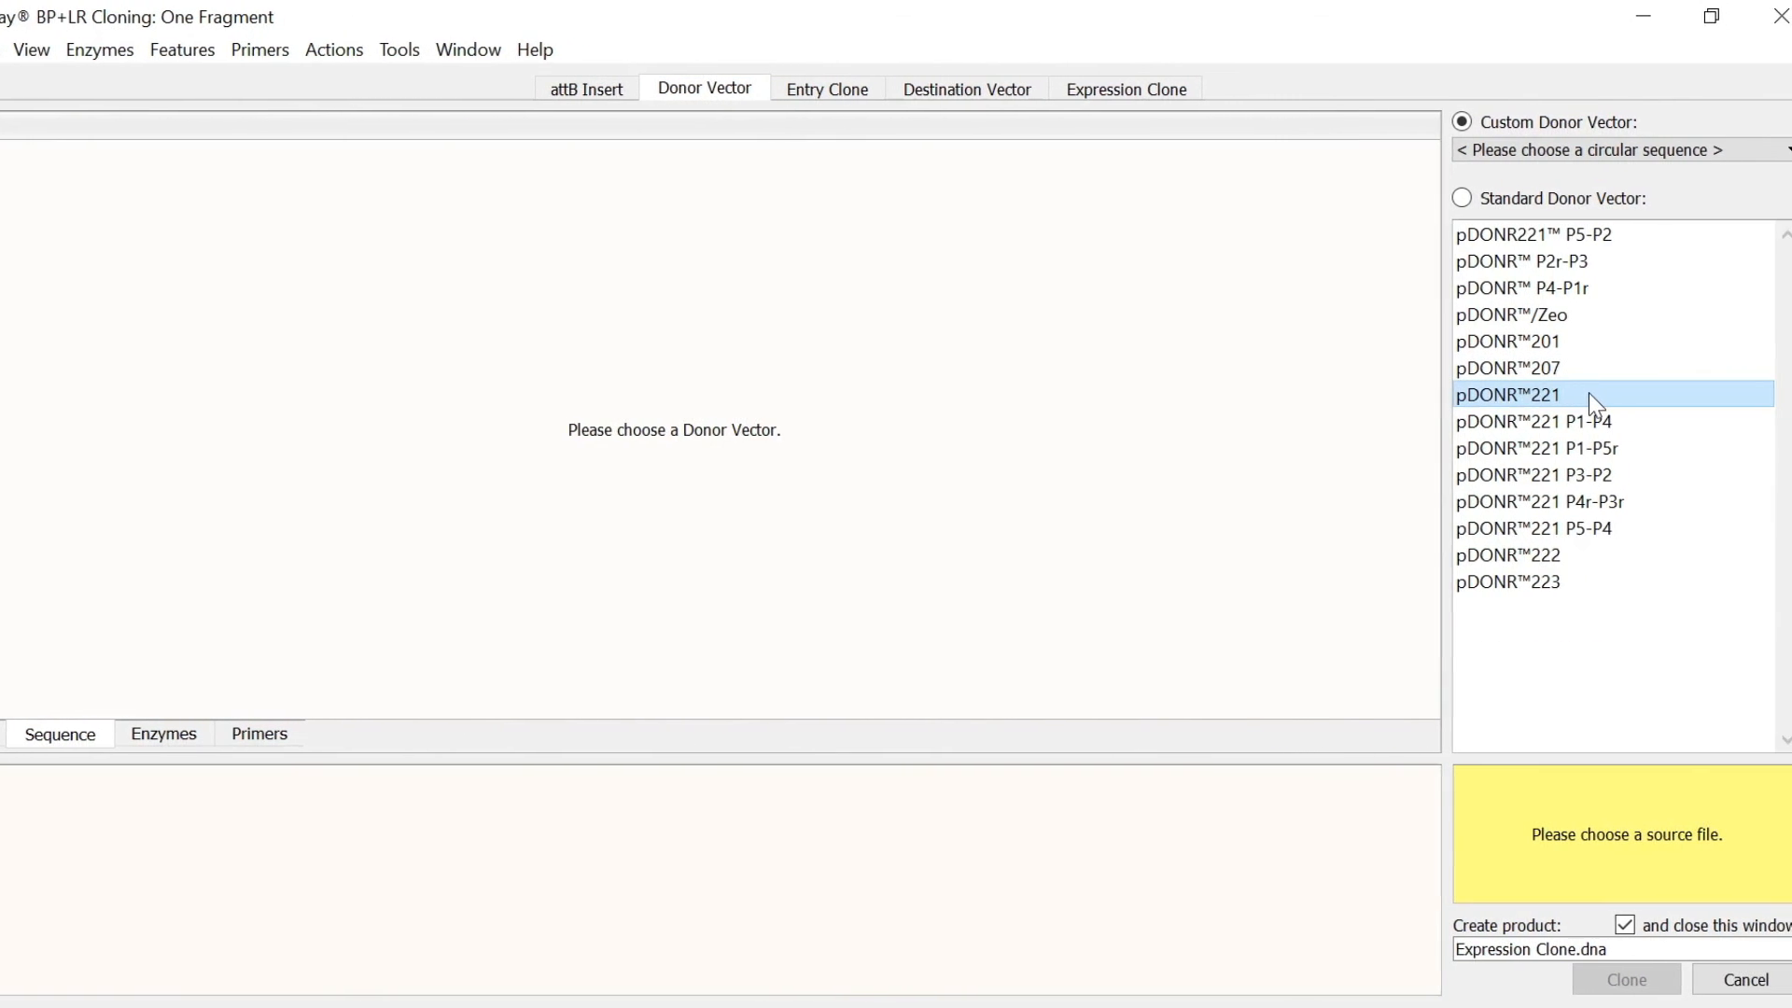
Step: Choose pDONR221 as donor and pcDNA6.2/C-EmGFP-DEST as destination vector
click(1588, 394)
click(971, 93)
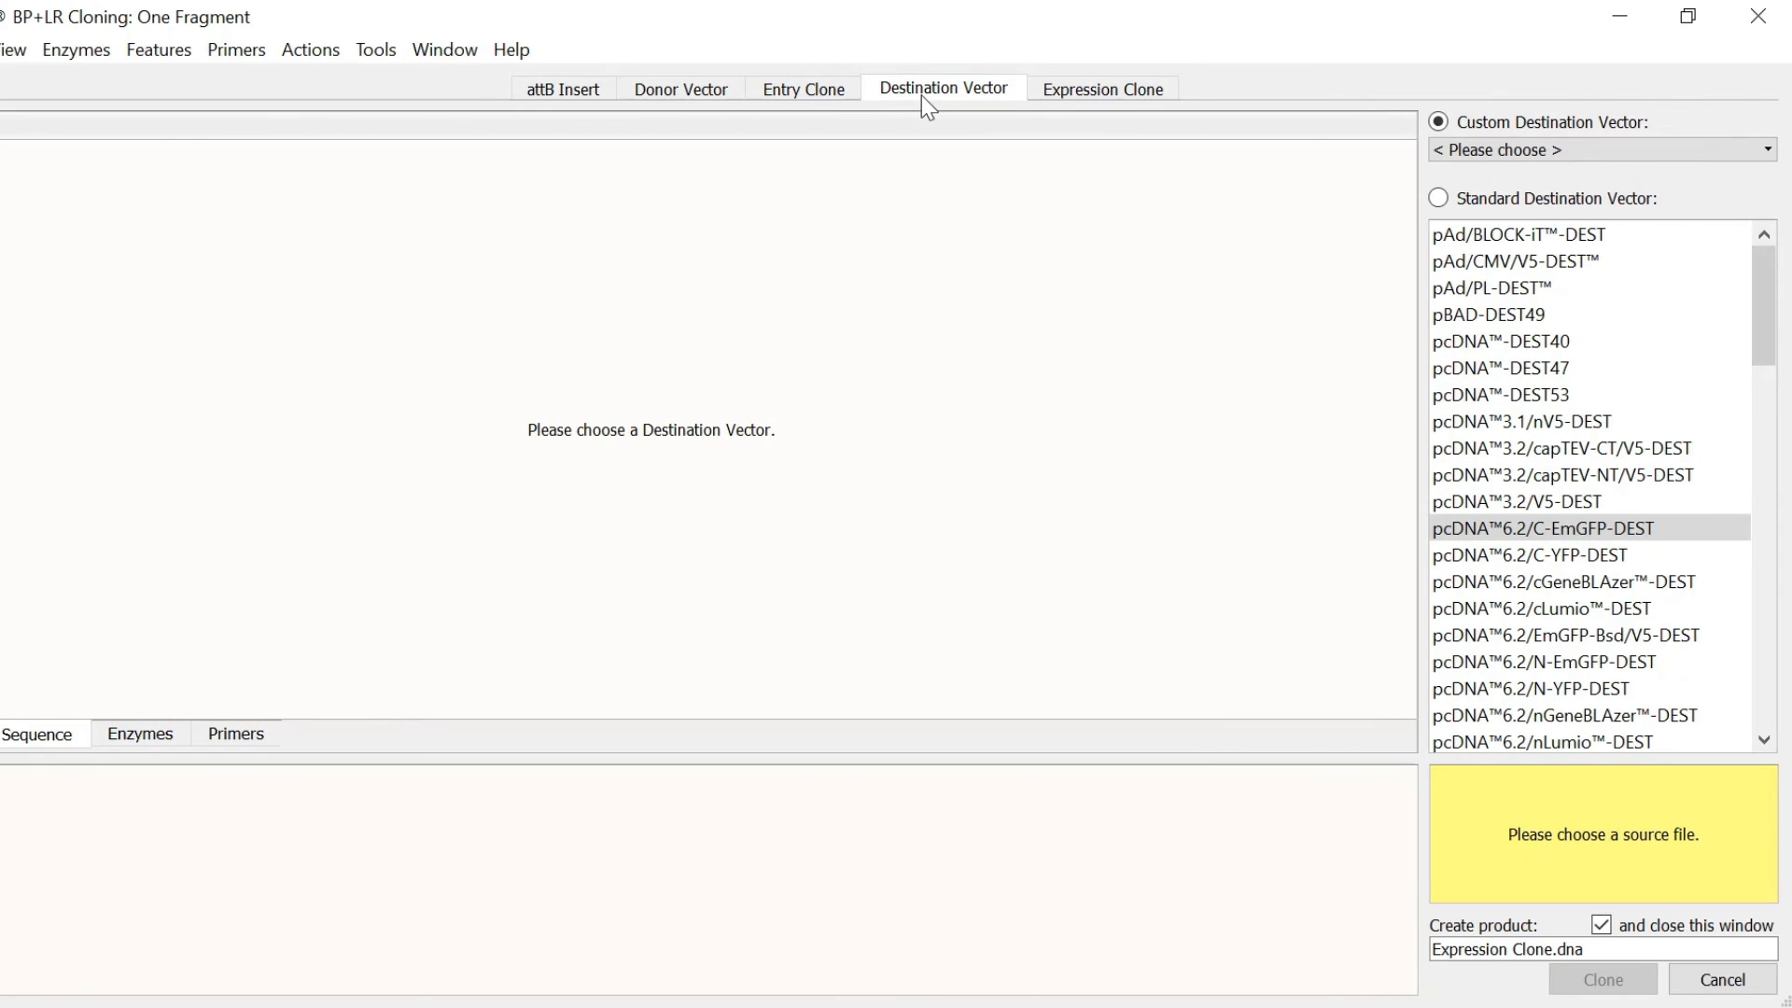
click(1481, 530)
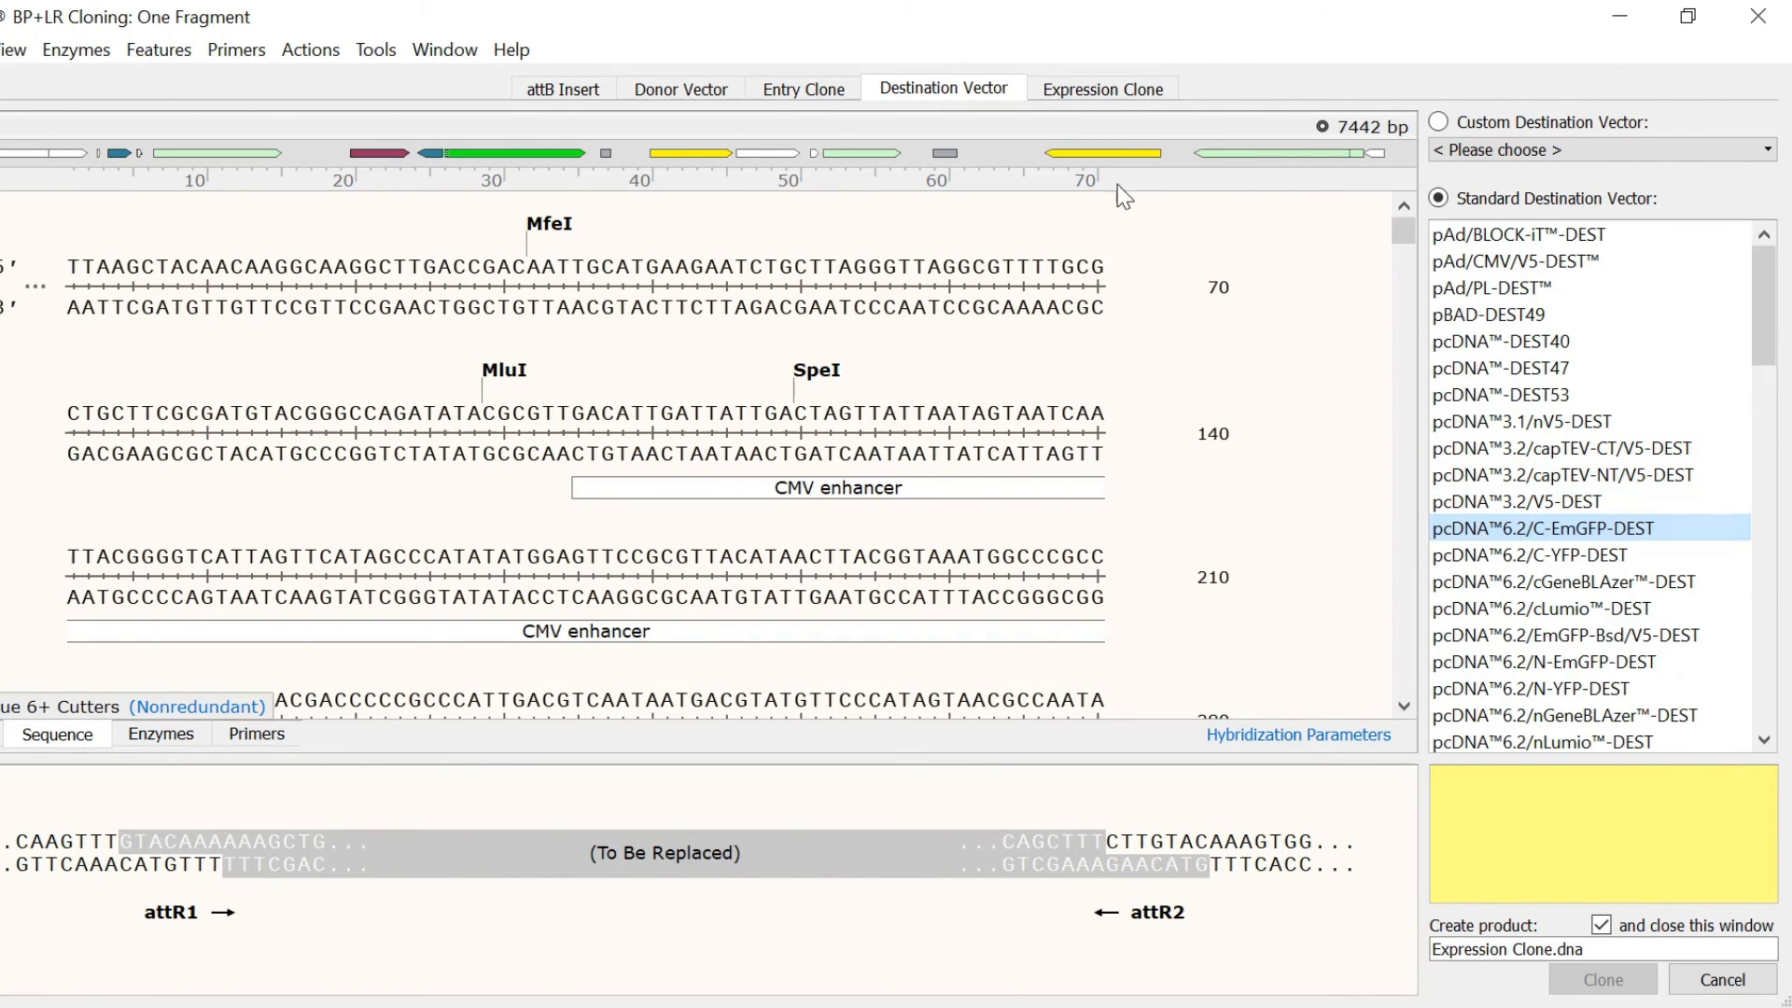
click(1120, 86)
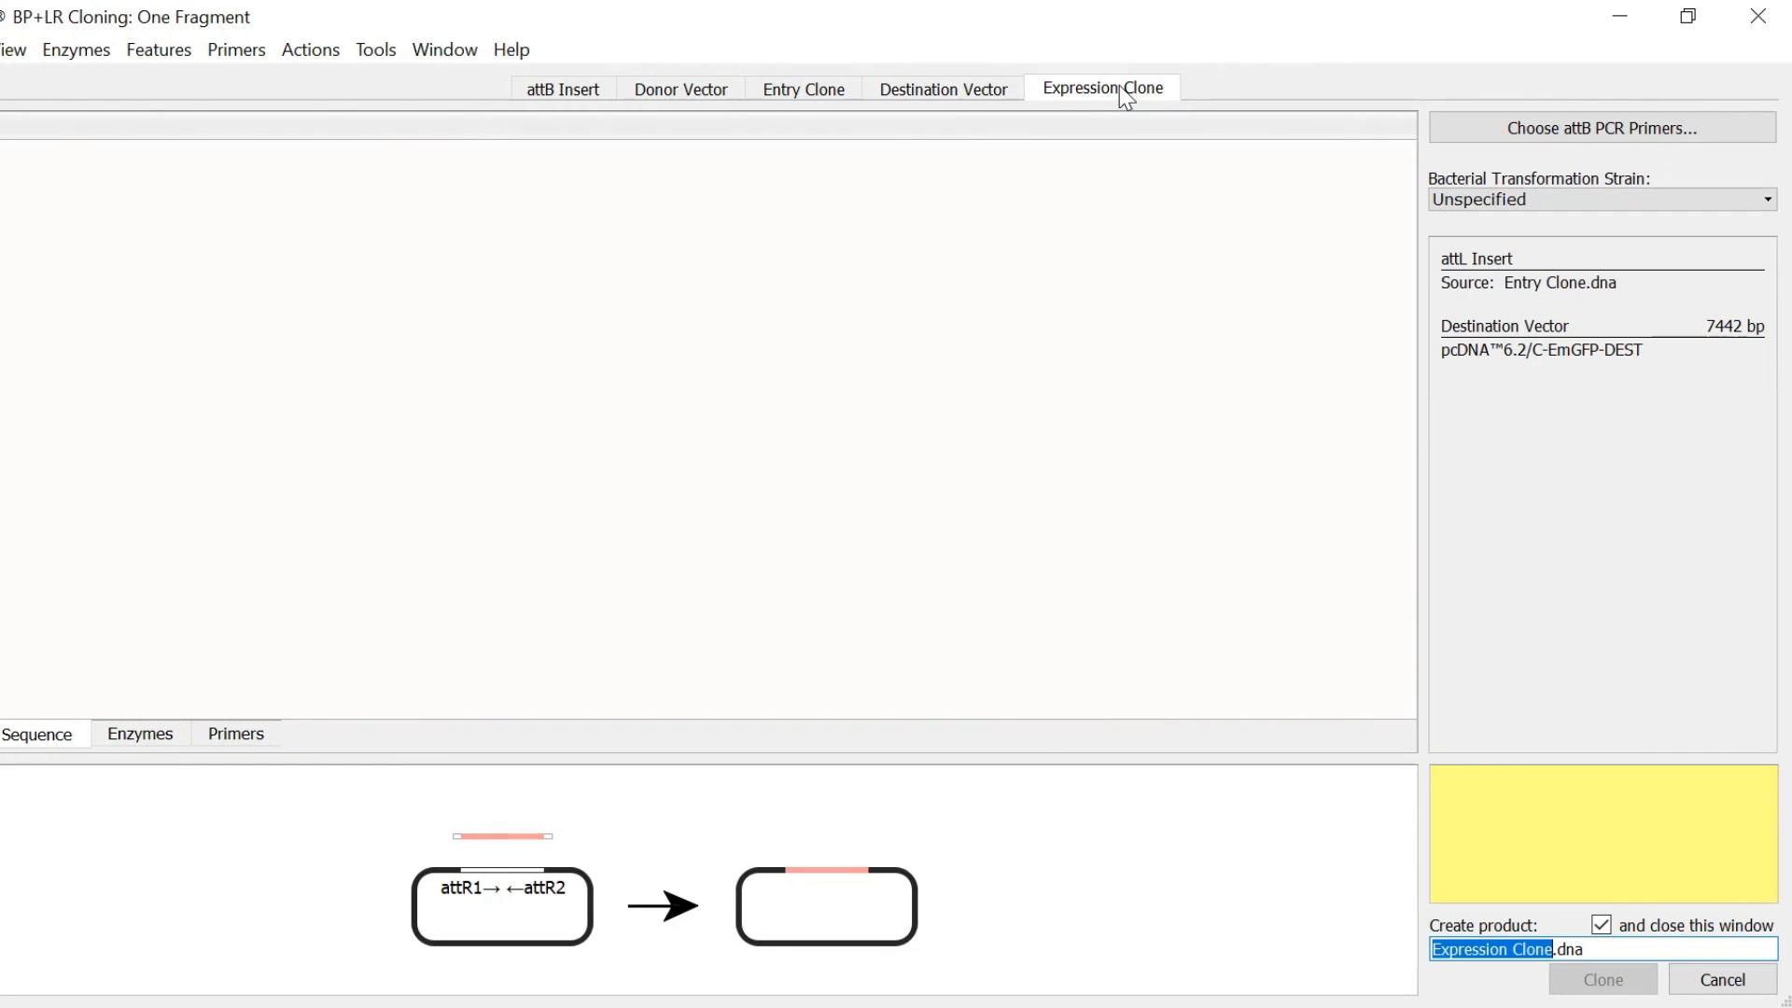
Step: Auto-design the attB primers and create the 6654 bp Expression Clone
click(1453, 128)
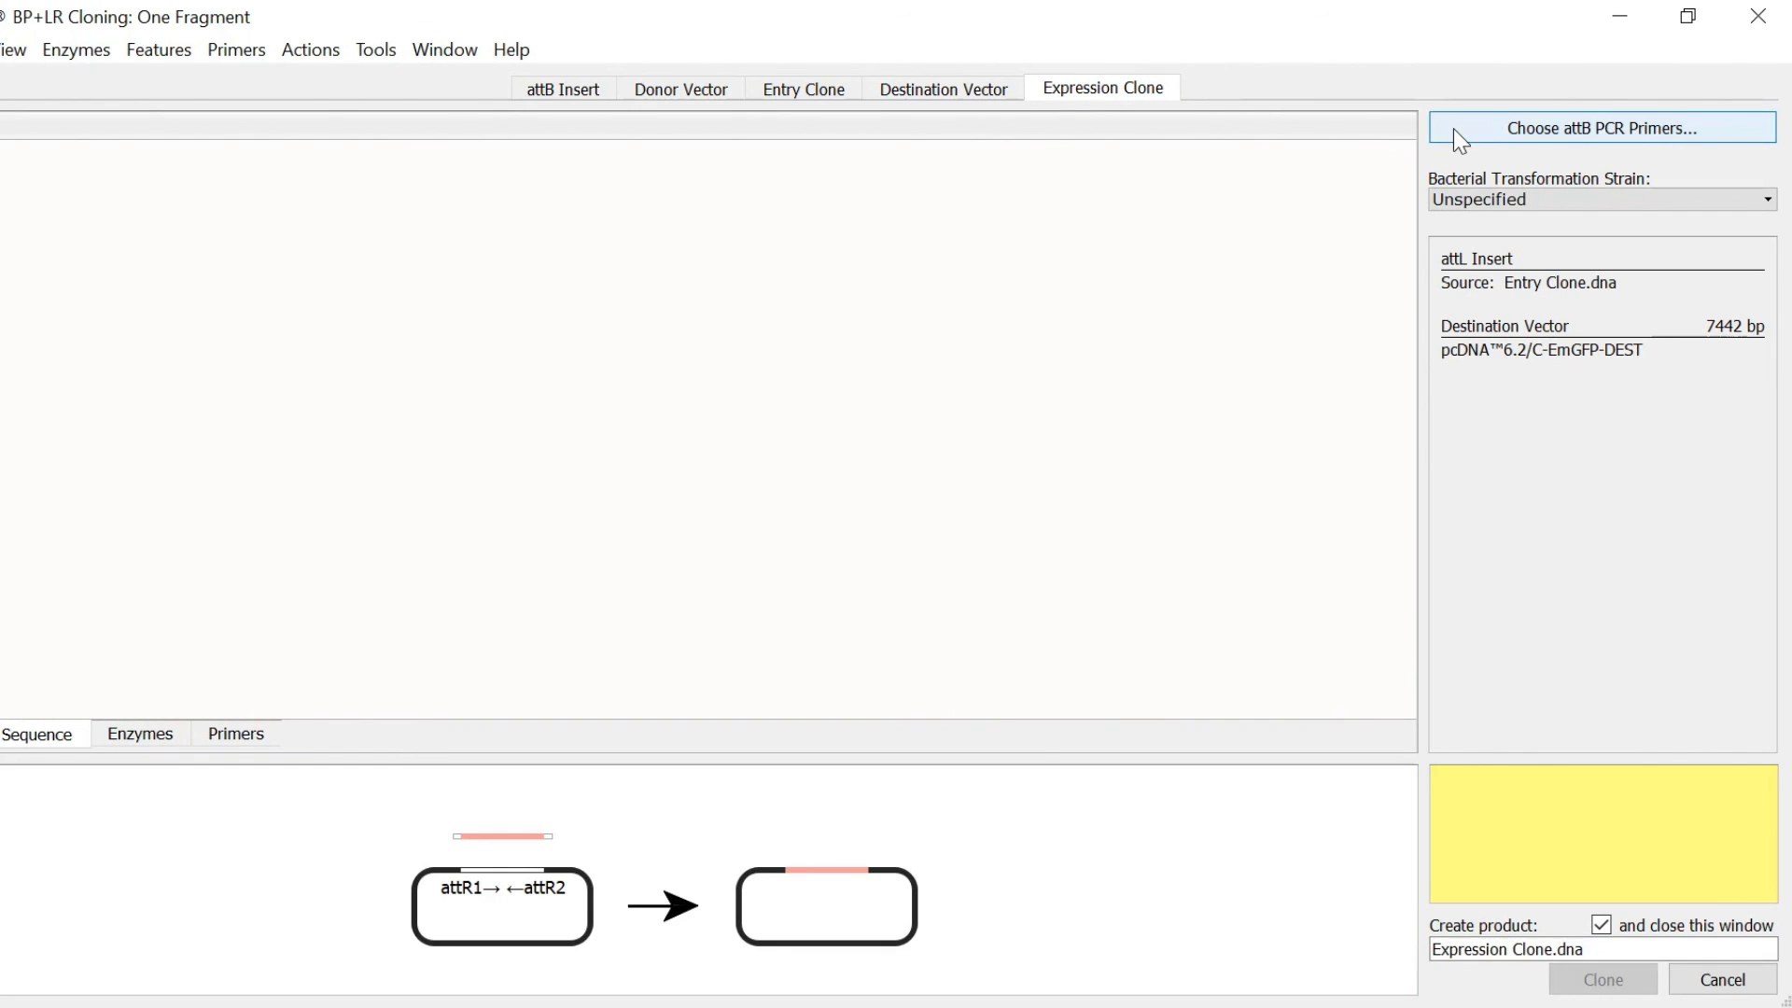
click(854, 633)
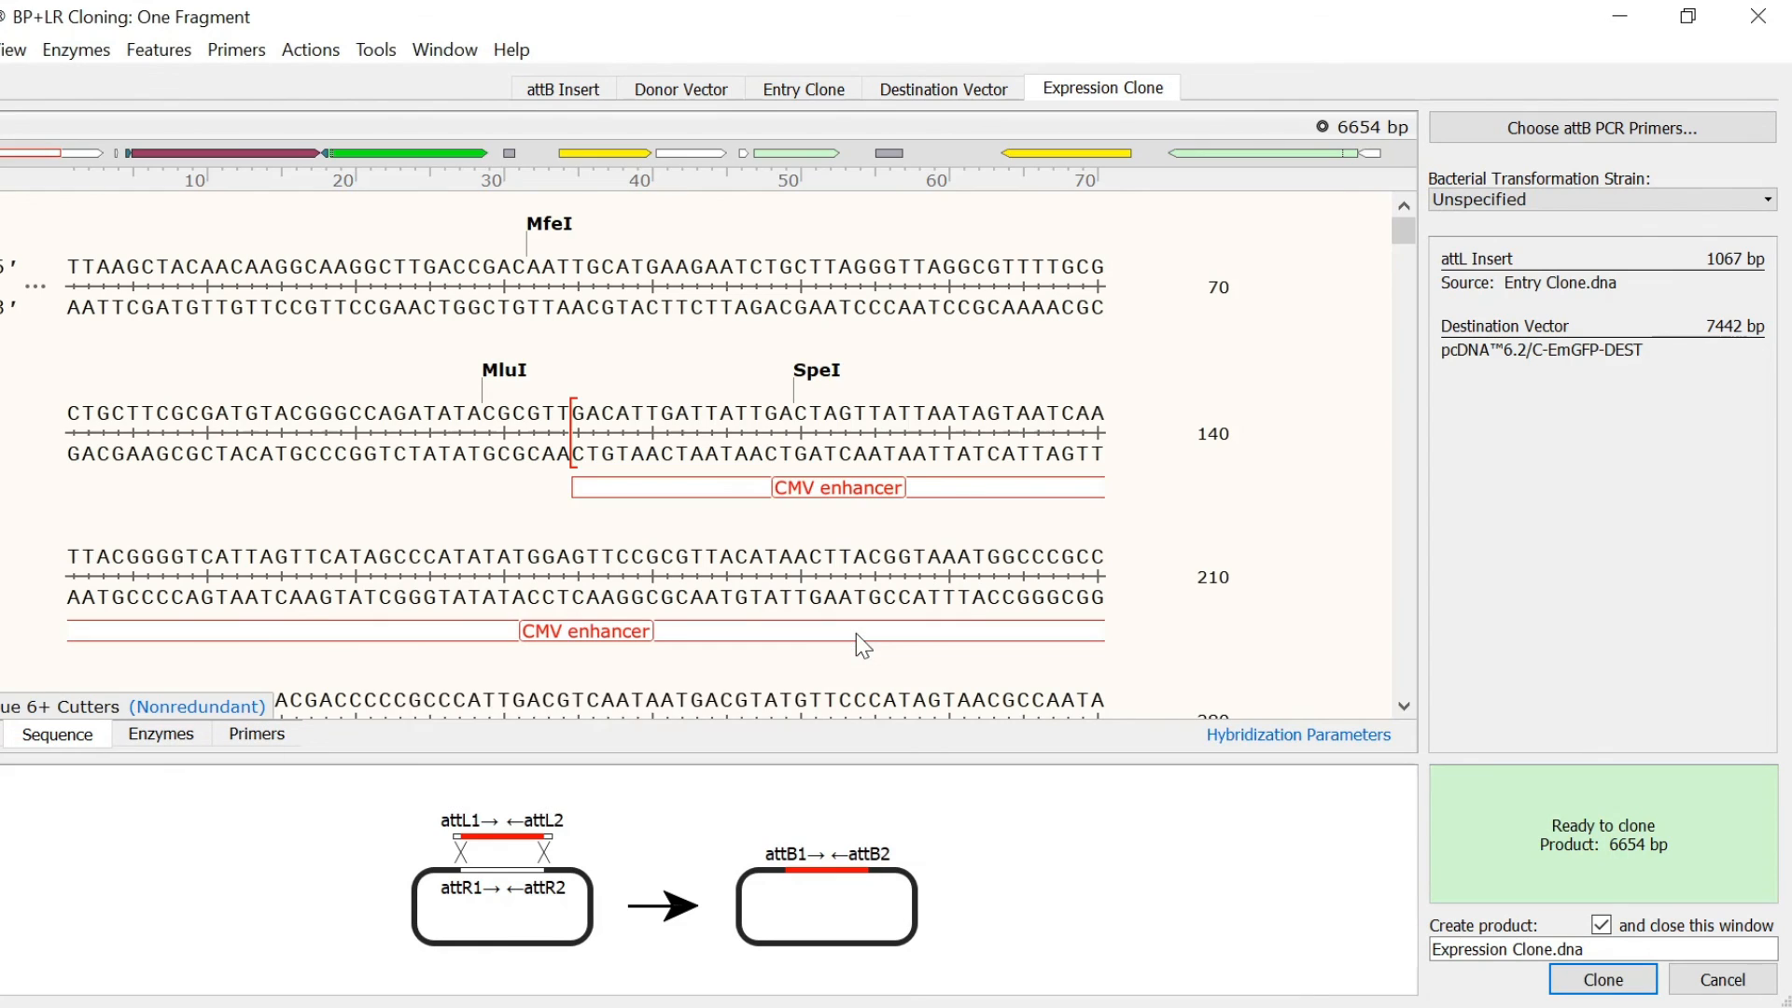
click(1556, 977)
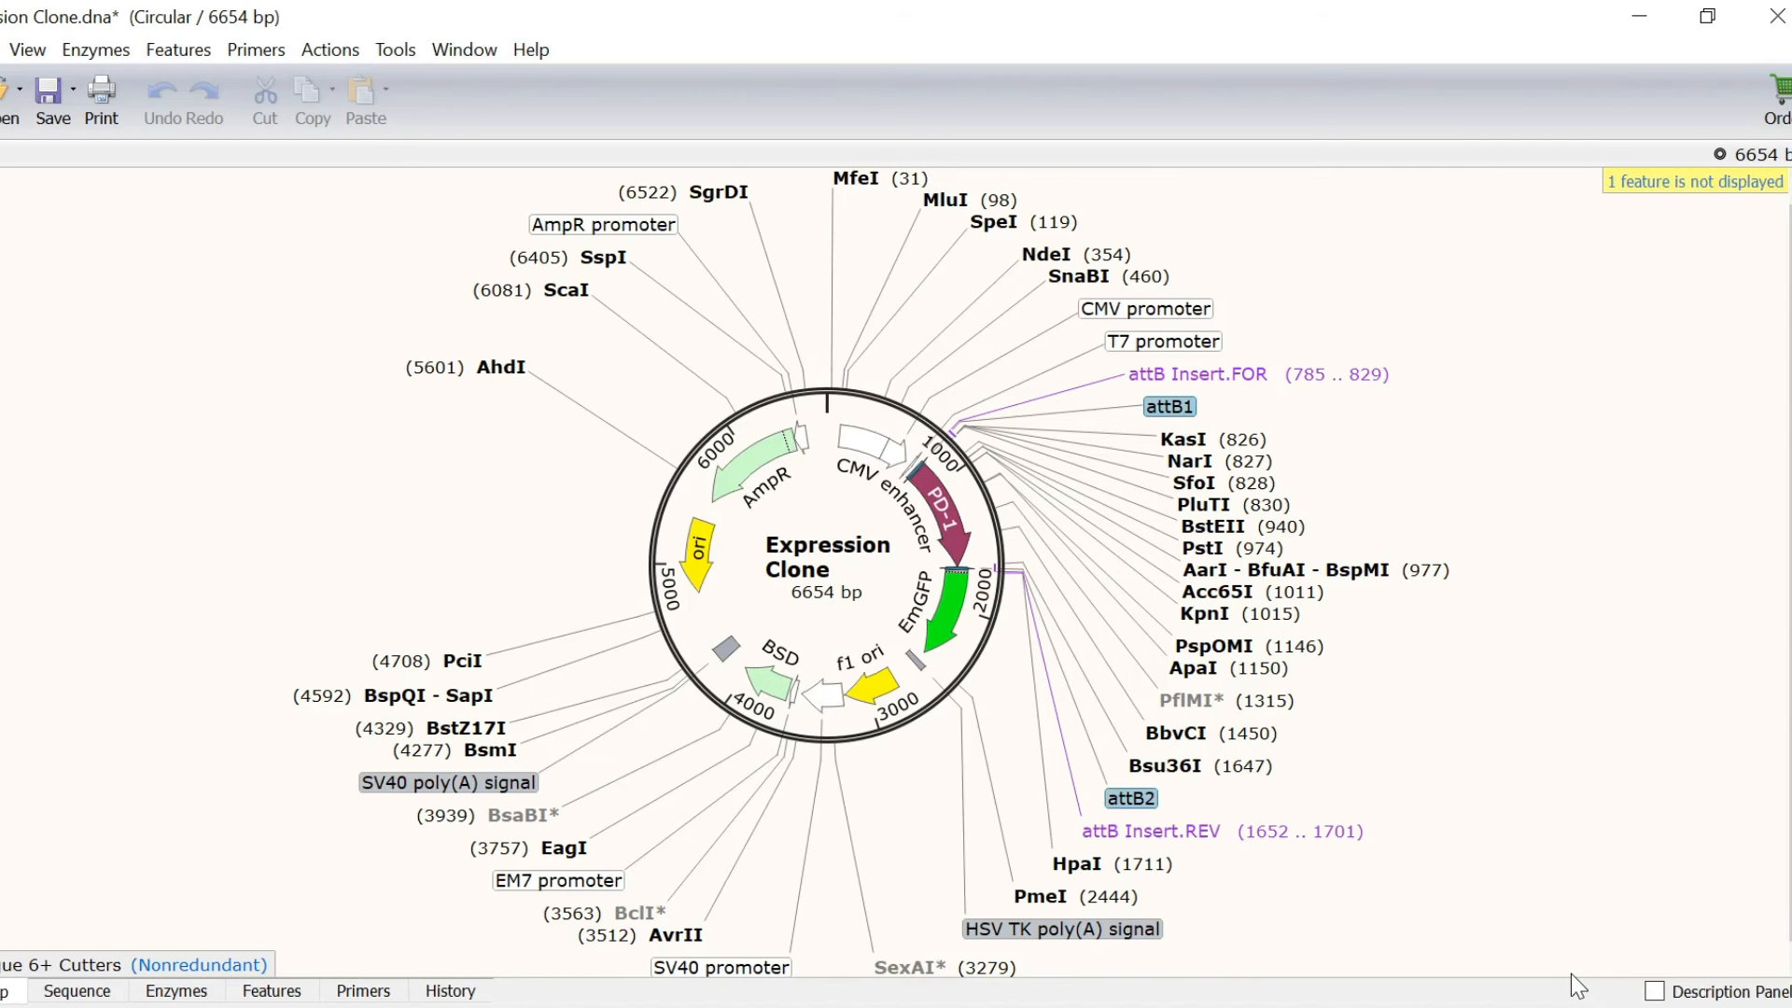